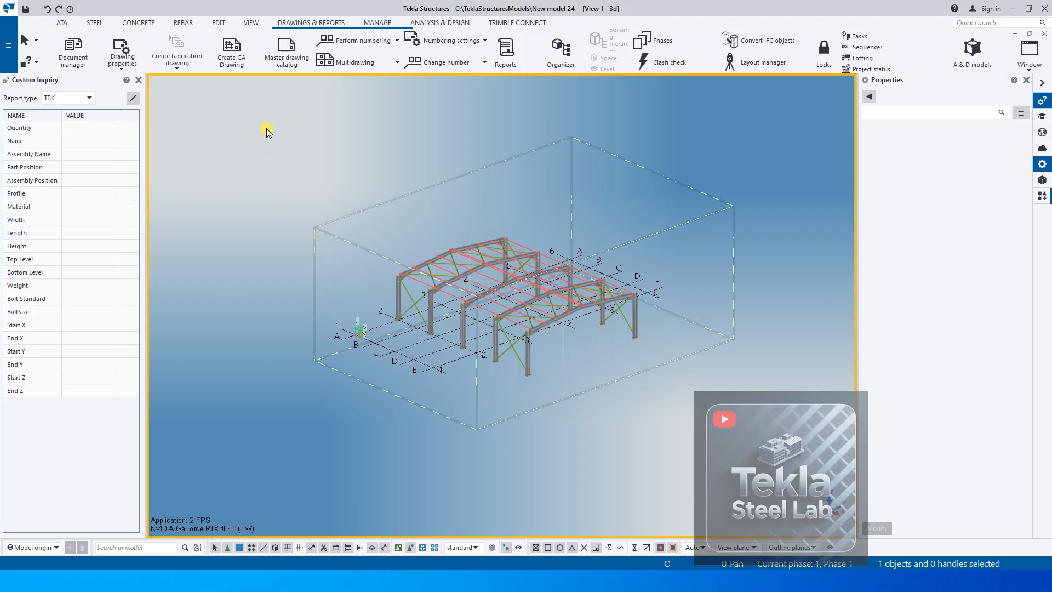
Step: Open the advanced options and search all categories for DIALOG
left_click(8, 45)
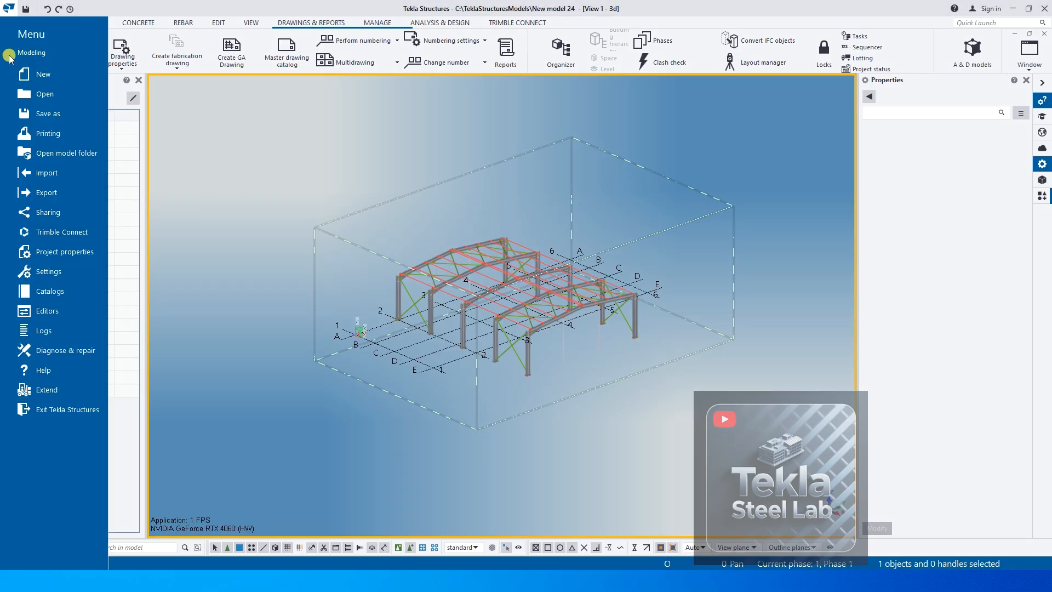
left_click(101, 270)
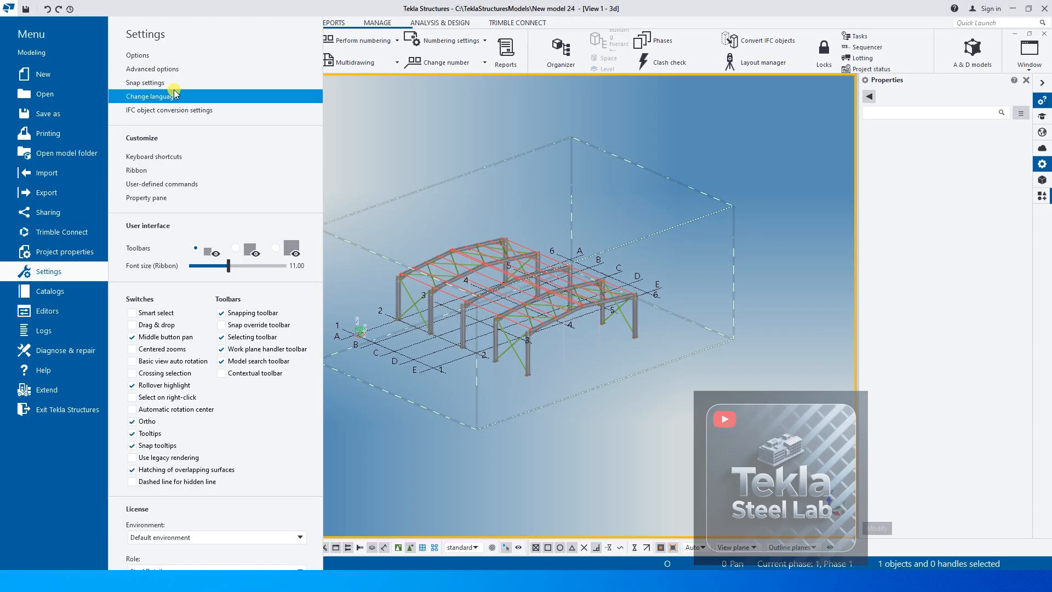
left_click(173, 69)
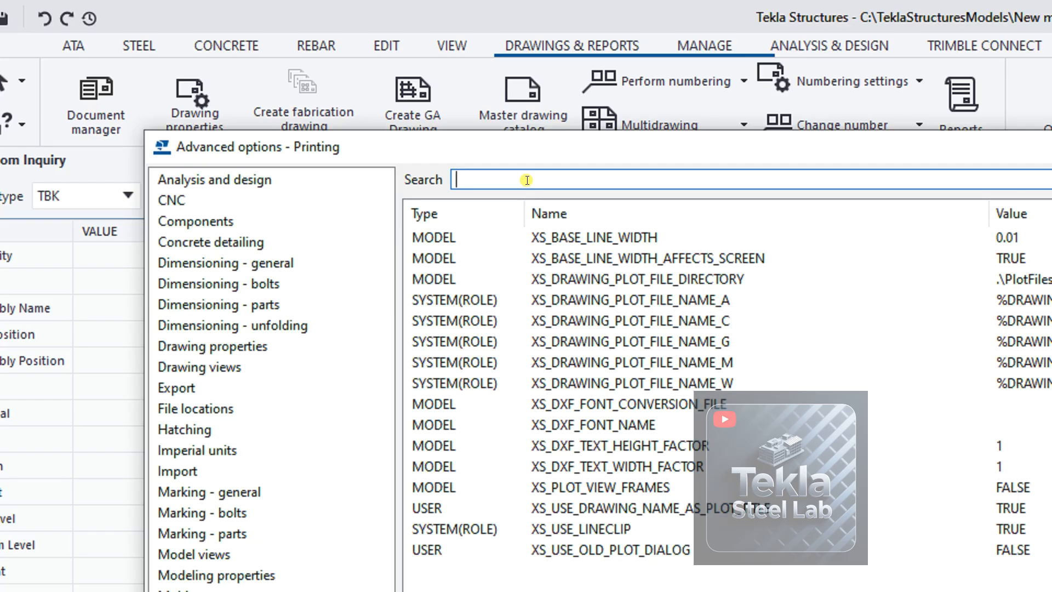
type("DIALOG")
key("Return")
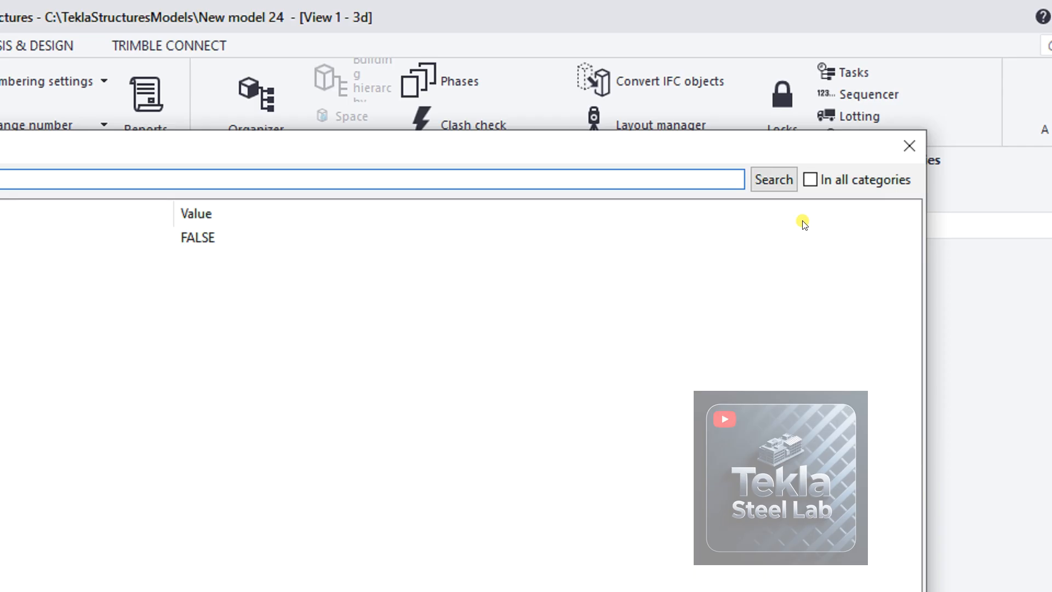
left_click(792, 179)
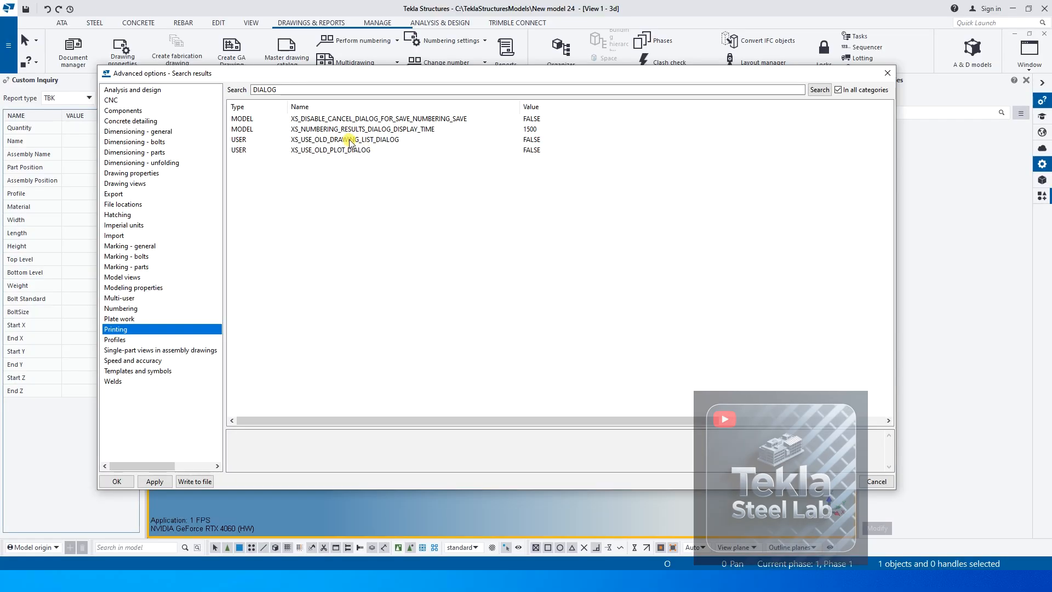
Step: Set XS_USE_OLD_DRAWING_LIST_DIALOG to TRUE and apply the change to the advanced options
left_click(350, 141)
left_click(540, 139)
left_click(541, 139)
left_click(537, 157)
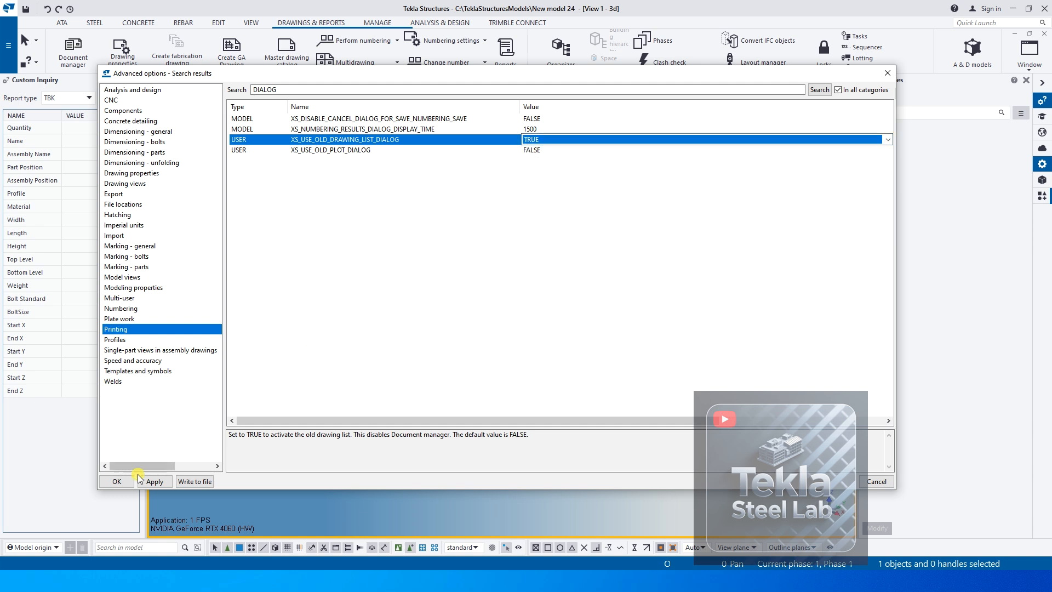
left_click(163, 483)
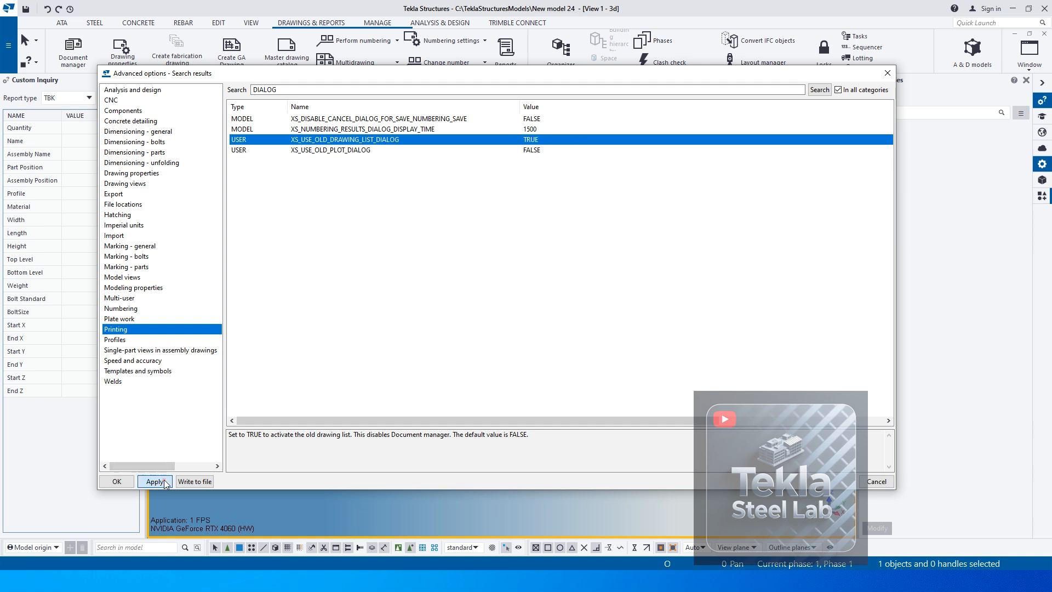
left_click(124, 482)
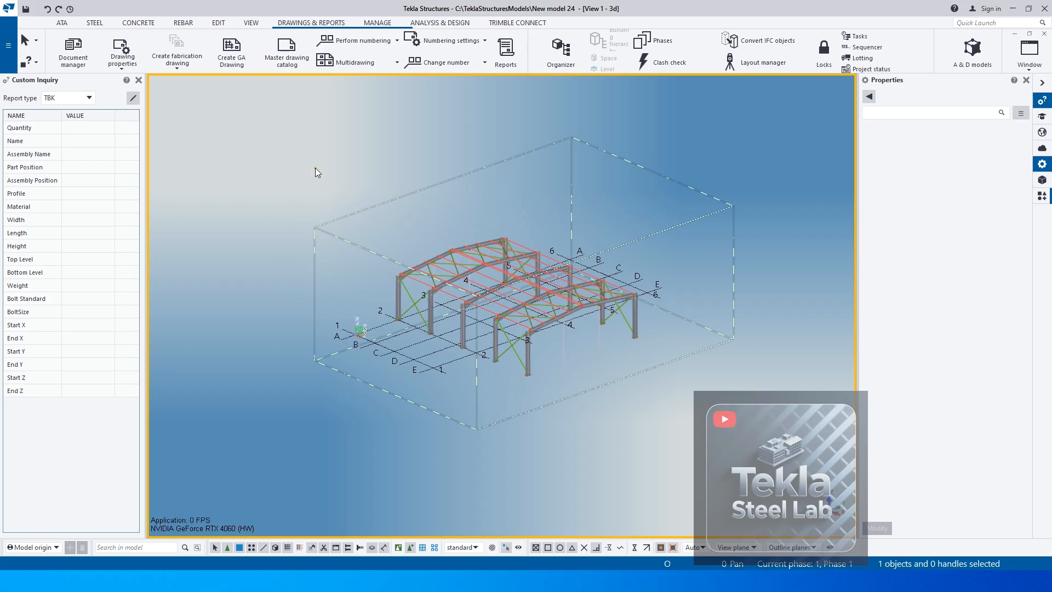
Step: Check the drawing list and the single-part drawing properties, closing each dialog after viewing it
left_click(73, 49)
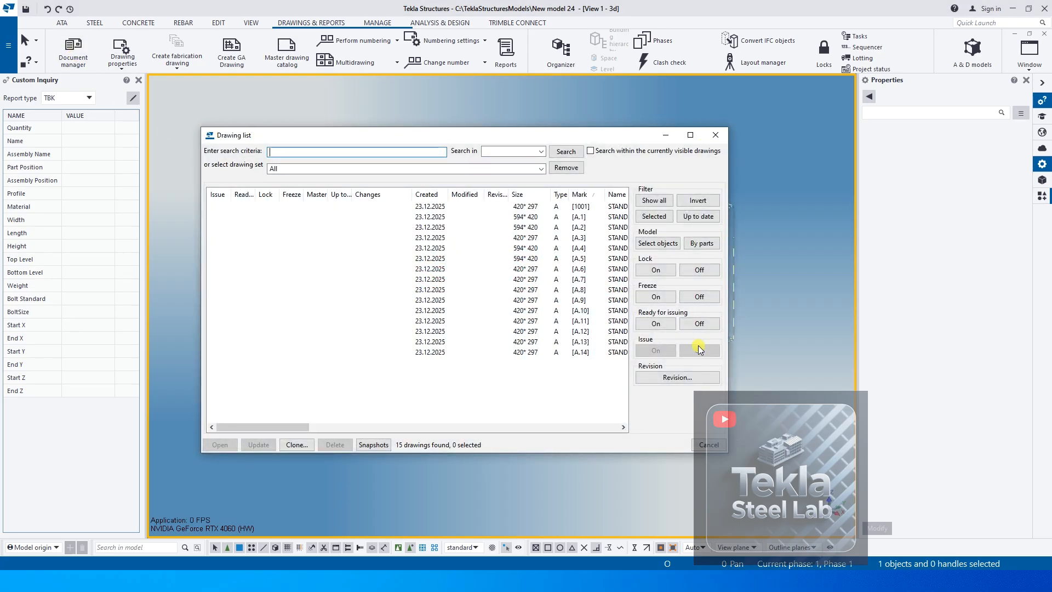
left_click(716, 135)
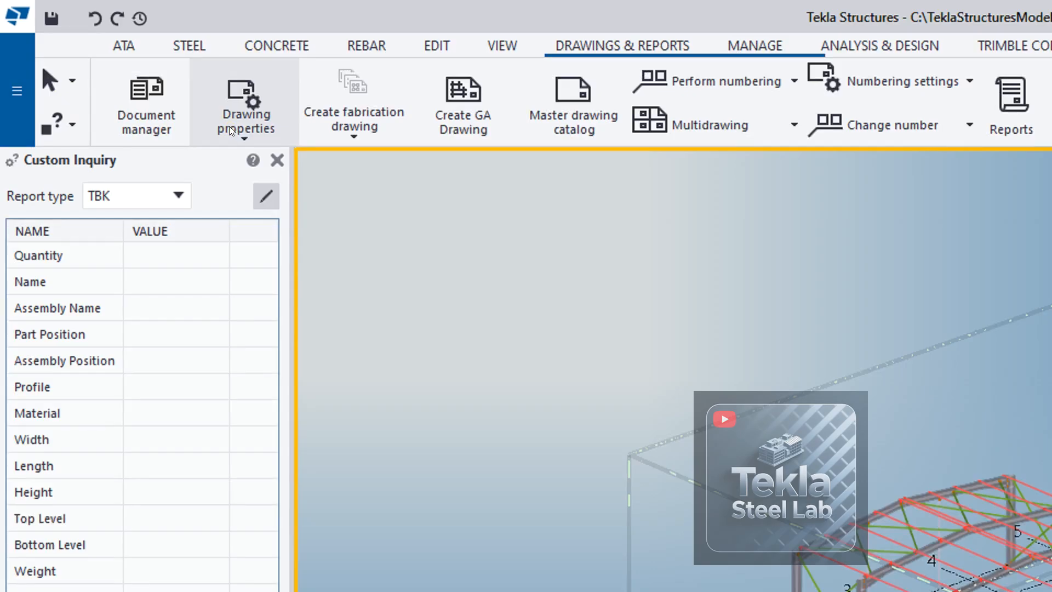
left_click(115, 65)
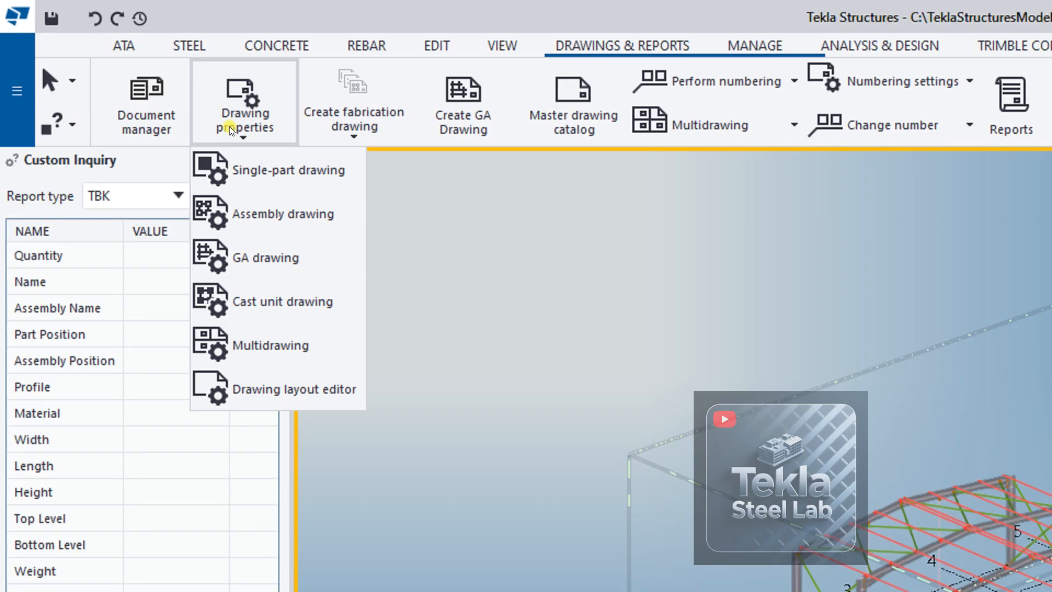
left_click(265, 169)
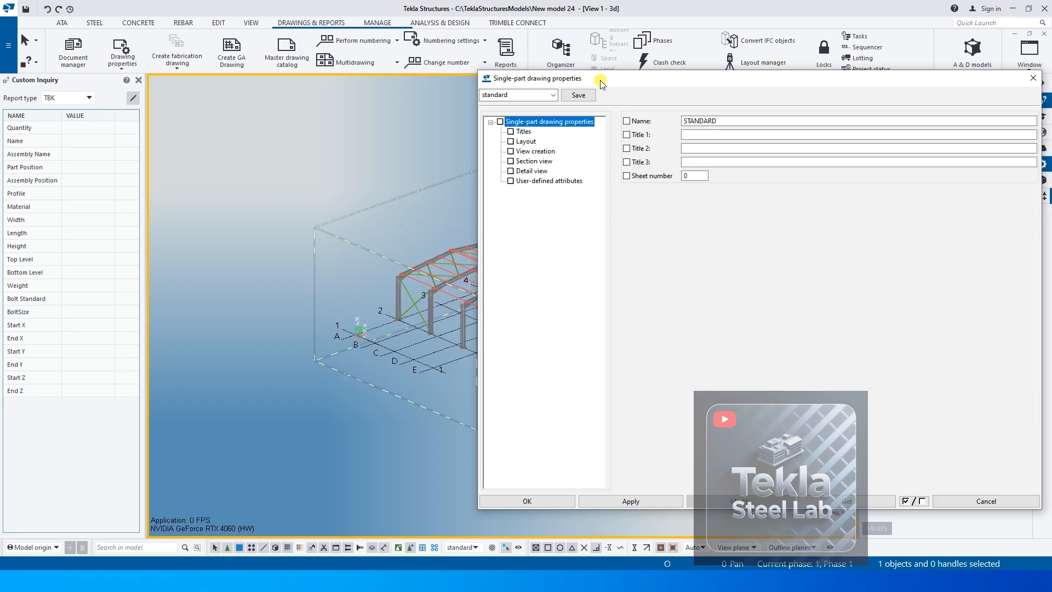
left_click_drag(601, 77, 351, 90)
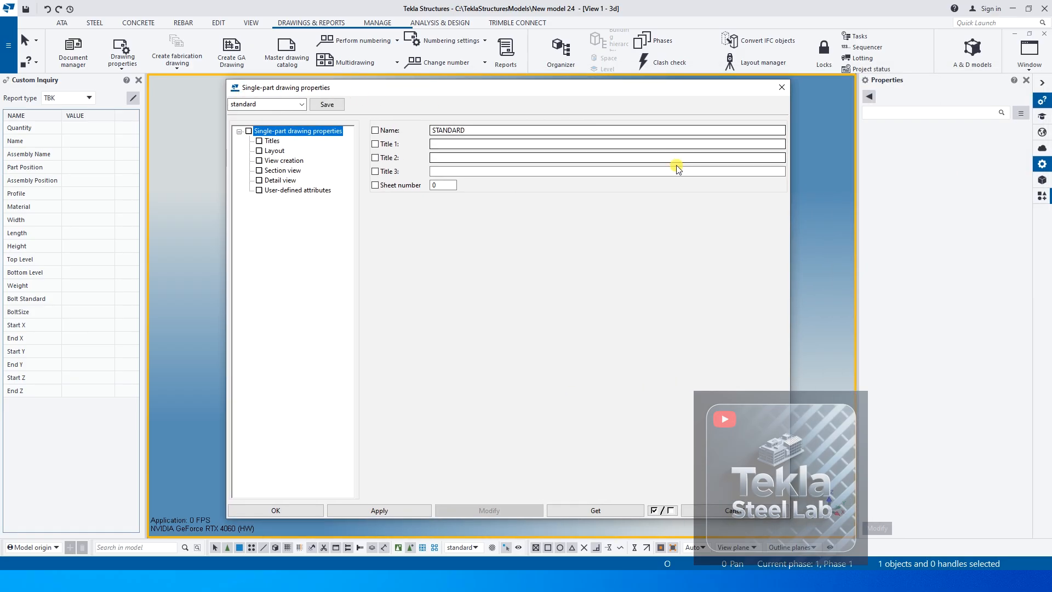
left_click(782, 87)
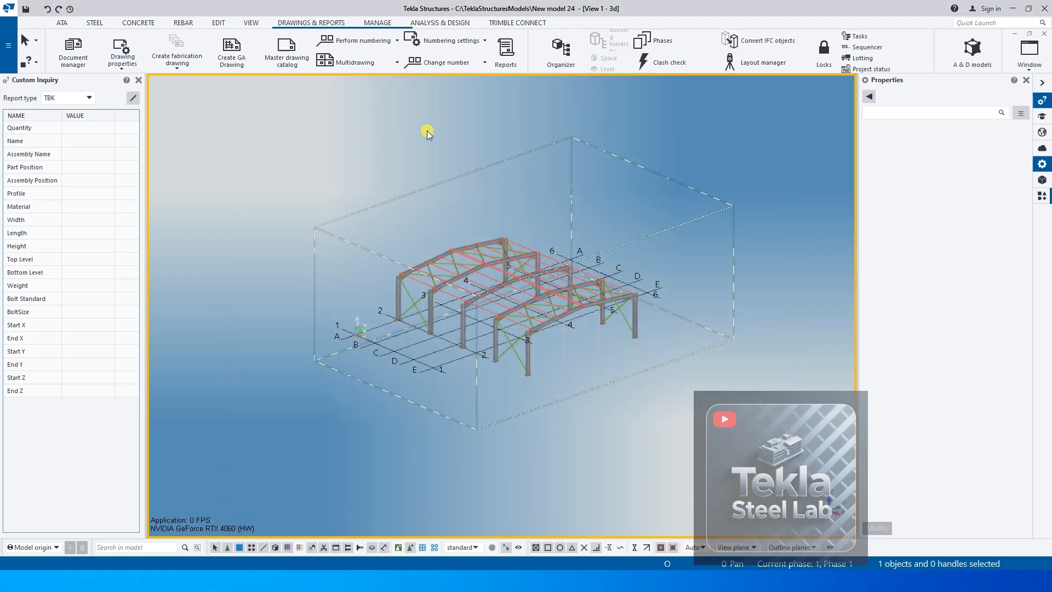
Step: Check the assembly drawing and GA drawing properties dialogs
left_click(125, 68)
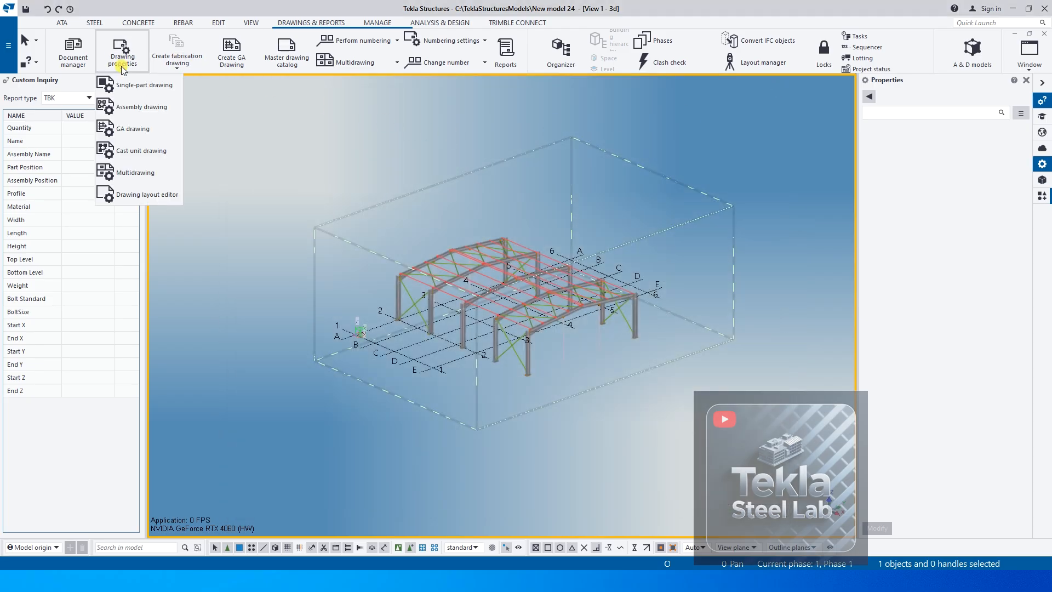
left_click(129, 107)
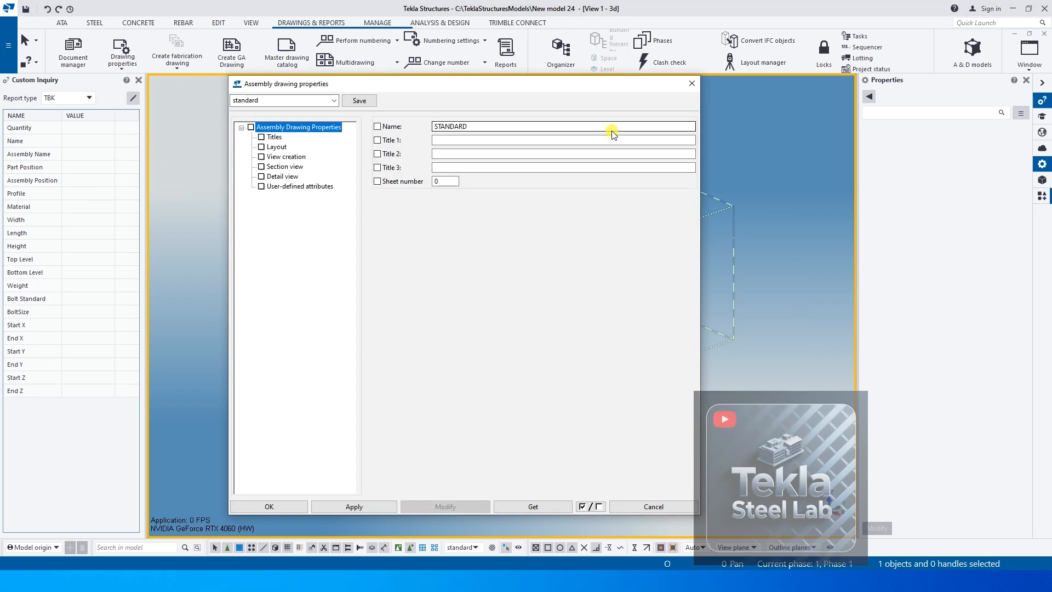
left_click(692, 83)
left_click(130, 63)
left_click(128, 135)
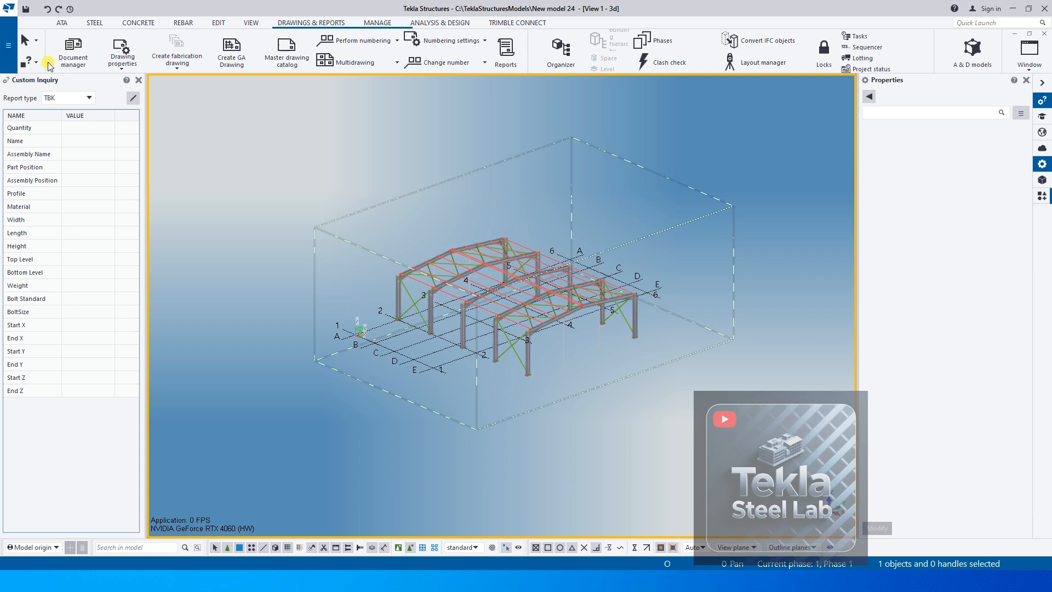
Step: Open the current model's folder in File Explorer and close Tekla Structures
left_click(8, 50)
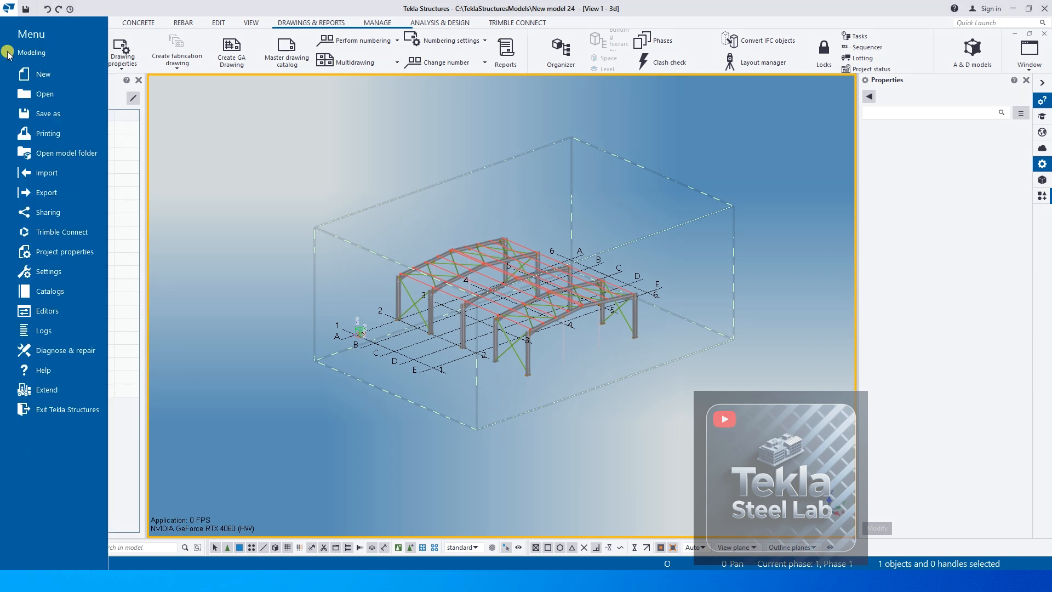
left_click(48, 154)
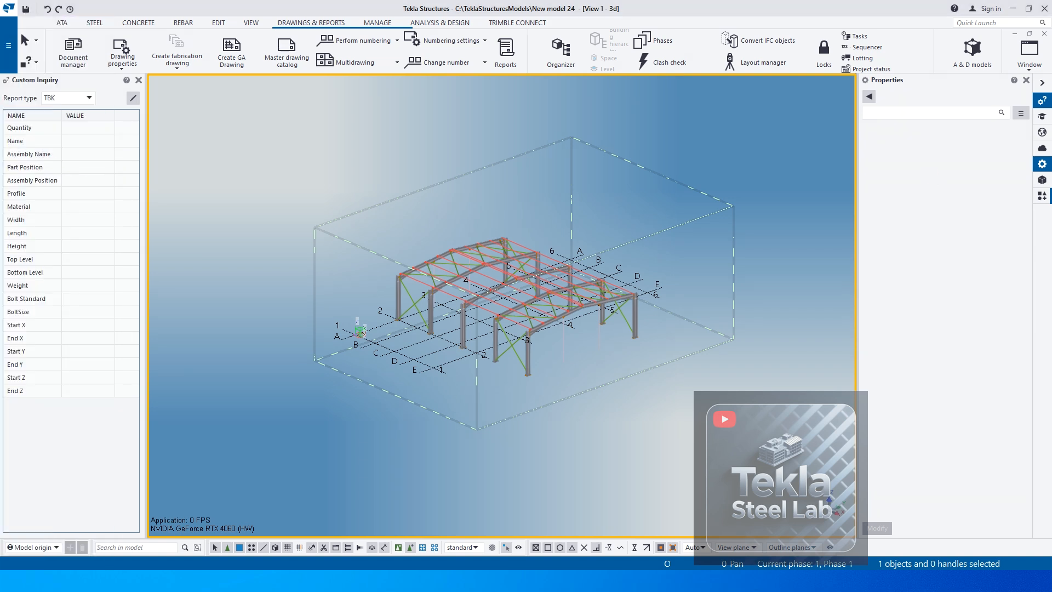
left_click_drag(755, 116, 510, 116)
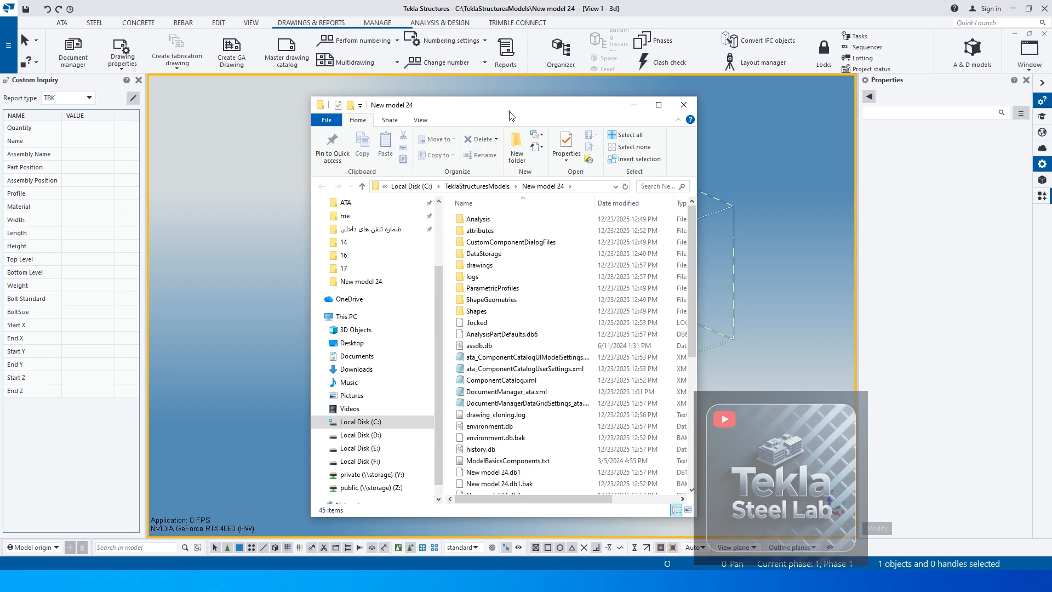
left_click(1045, 10)
left_click(1045, 10)
left_click(471, 301)
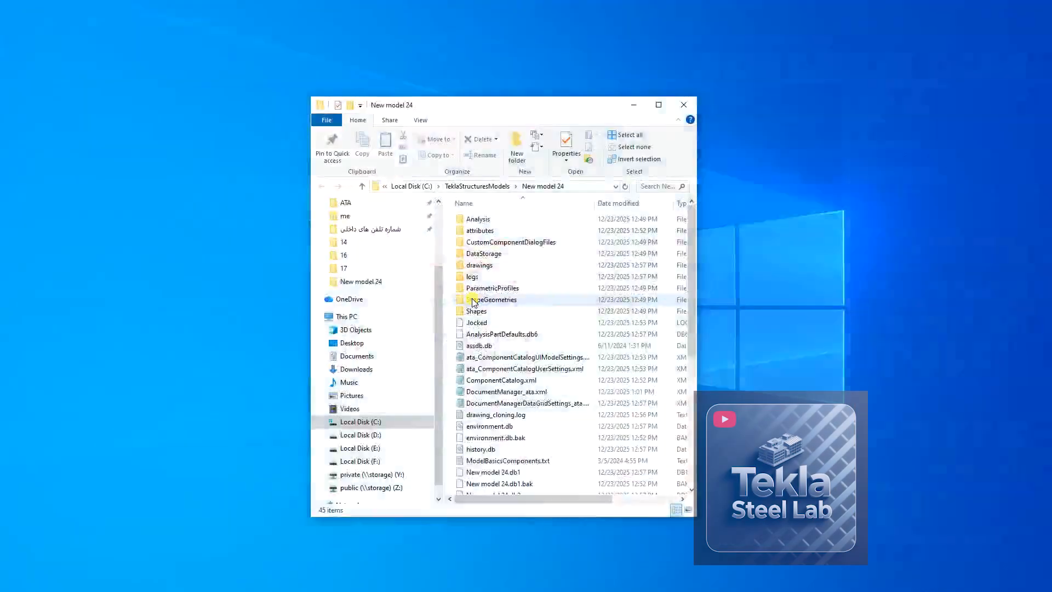
Step: Open the options.ini file from the New model 24 folder in Notepad
left_click(517, 392)
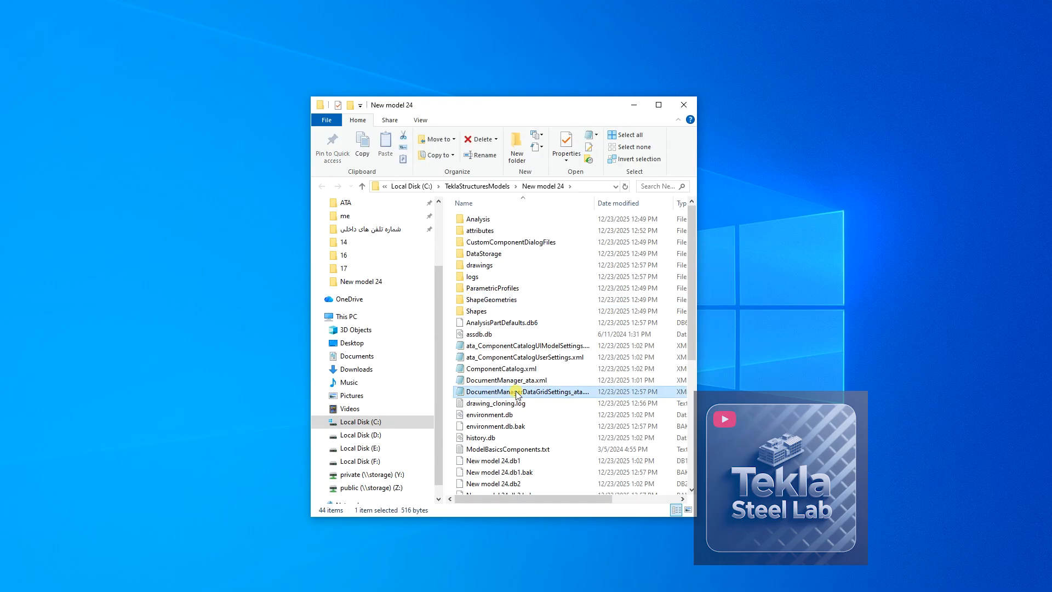
scroll(515, 393, "down", 7)
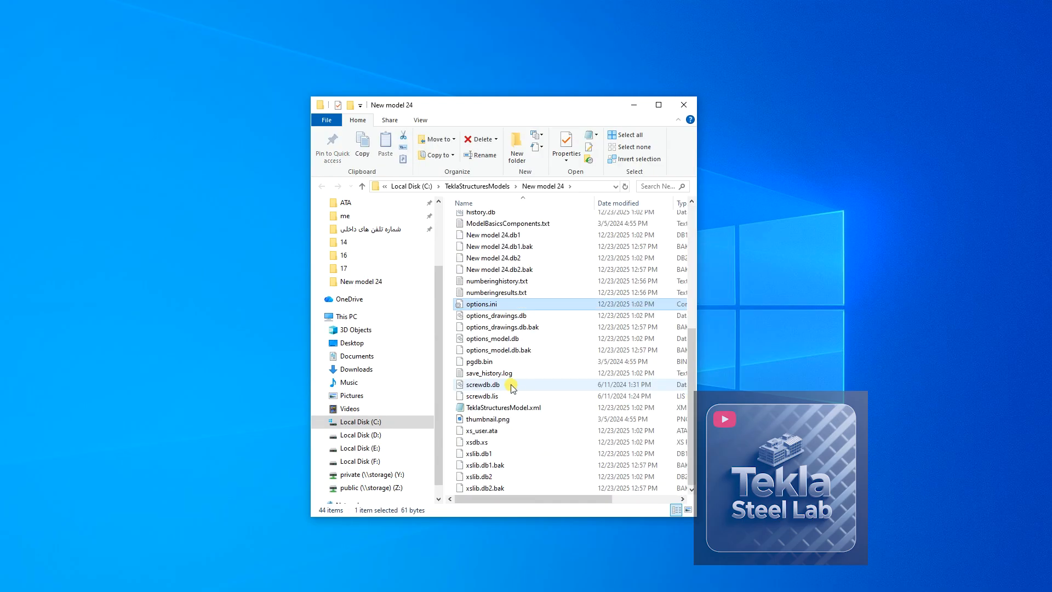
left_click(496, 305)
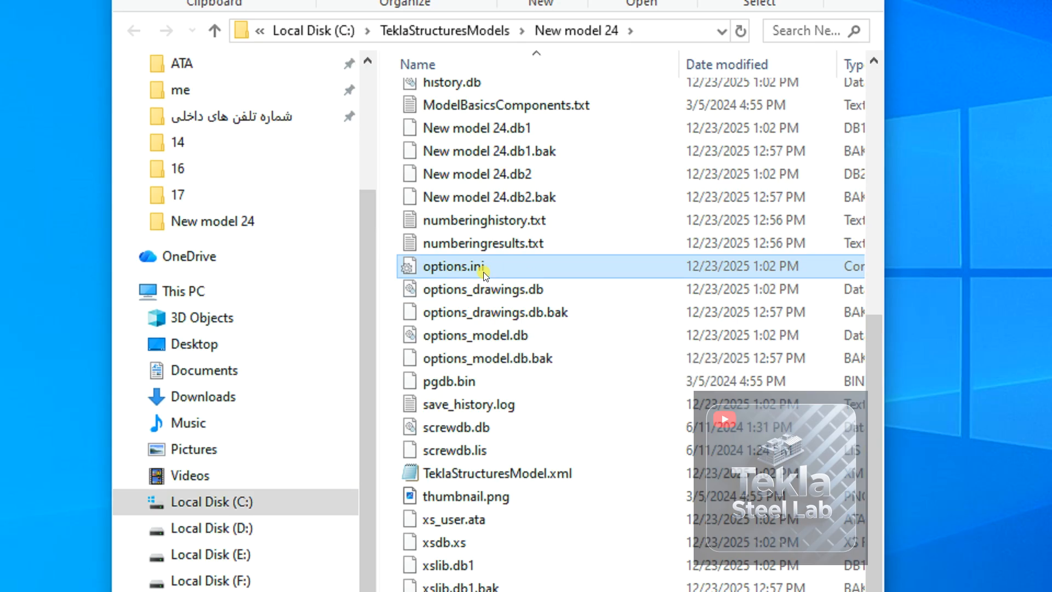
right_click(496, 305)
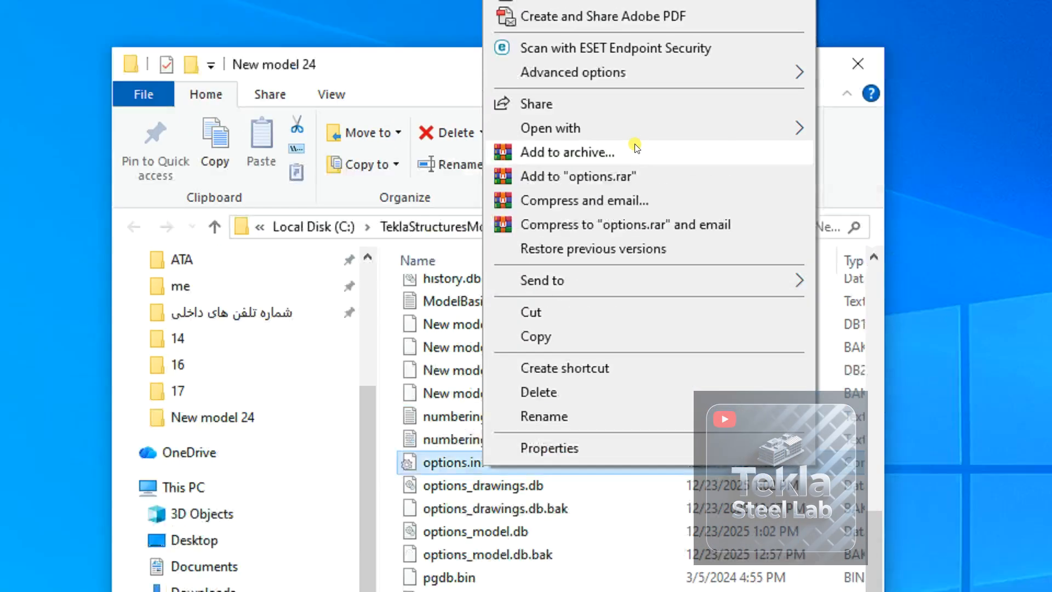
mouse_move(634, 146)
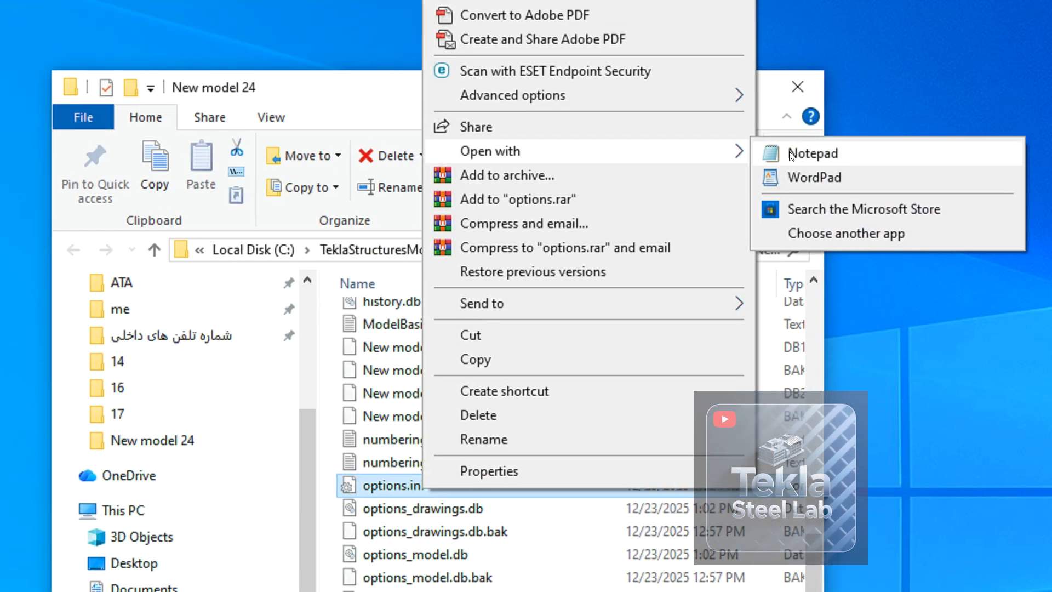
left_click(792, 156)
Step: Add the line XS_USE_OLD_DRAWING_CREATION_SETTINGS=TRUE to options.ini, save it, and close the file and the model folder
left_click(507, 118)
key("Return")
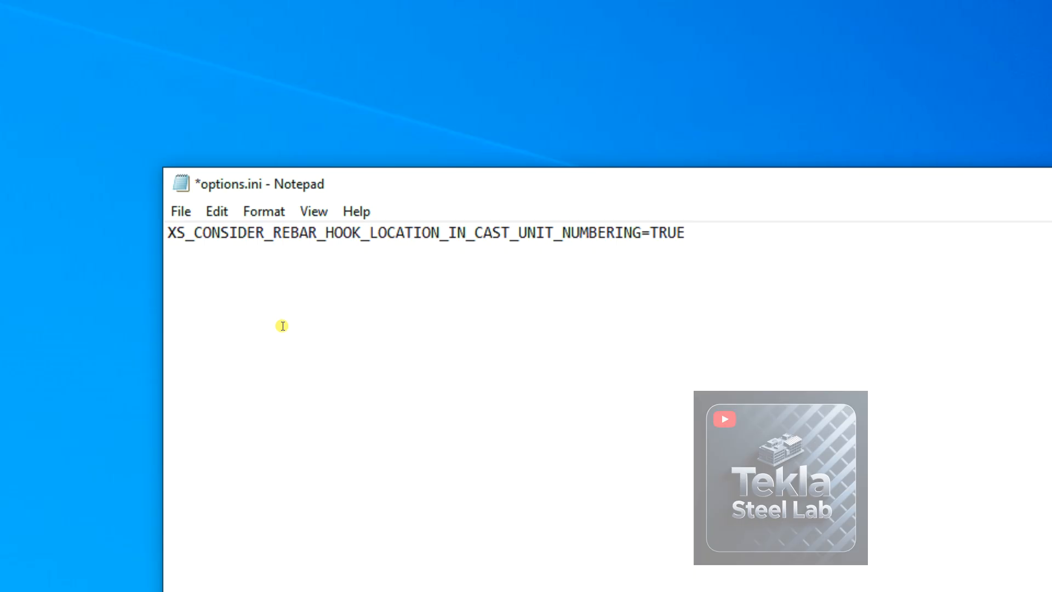
type("XS_USE_OLD")
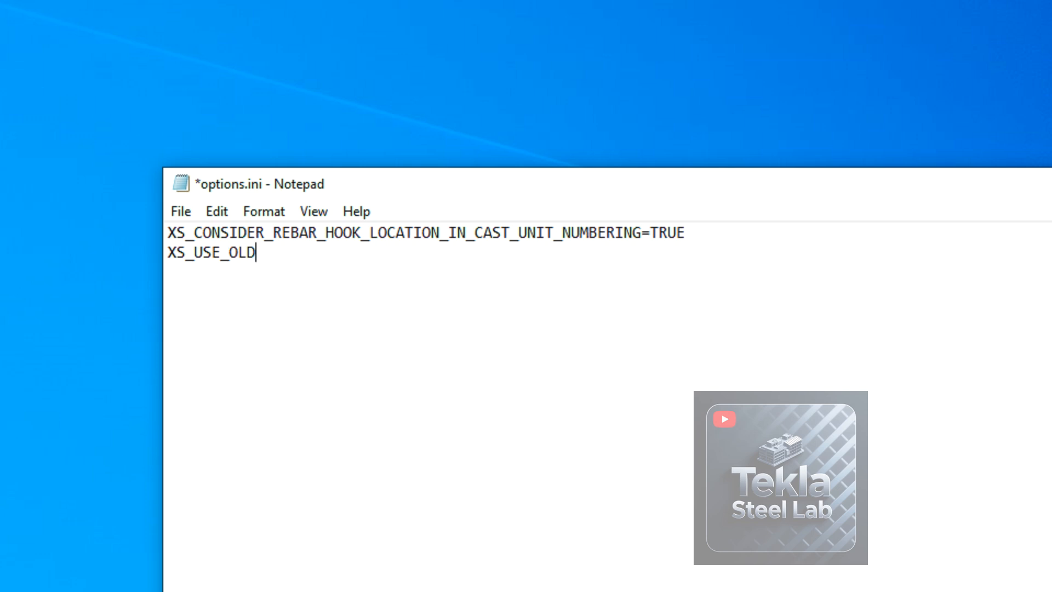
type("_DRAWIN")
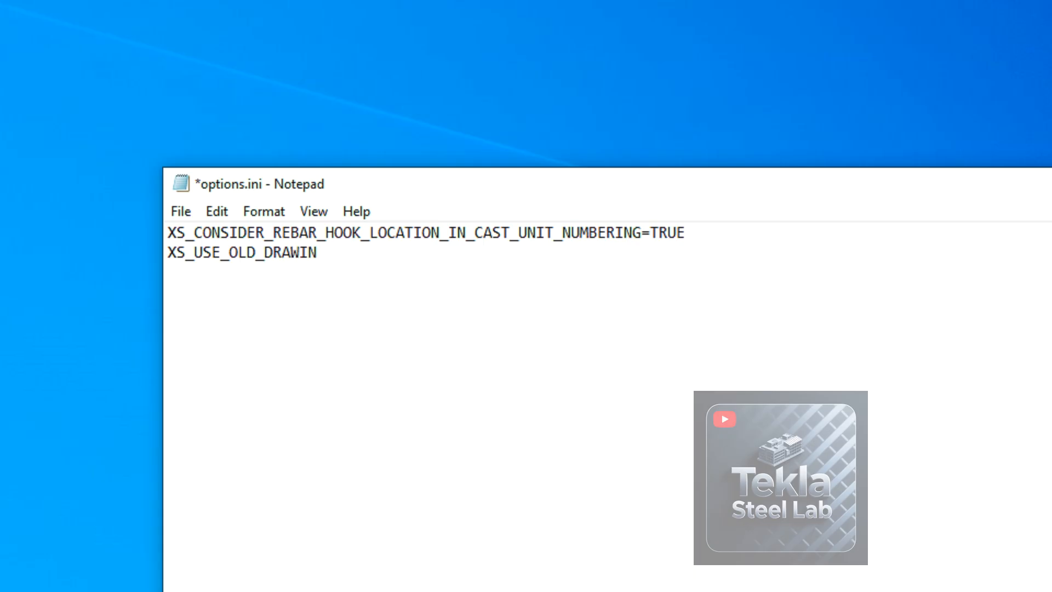
type("G_CREATION_SE")
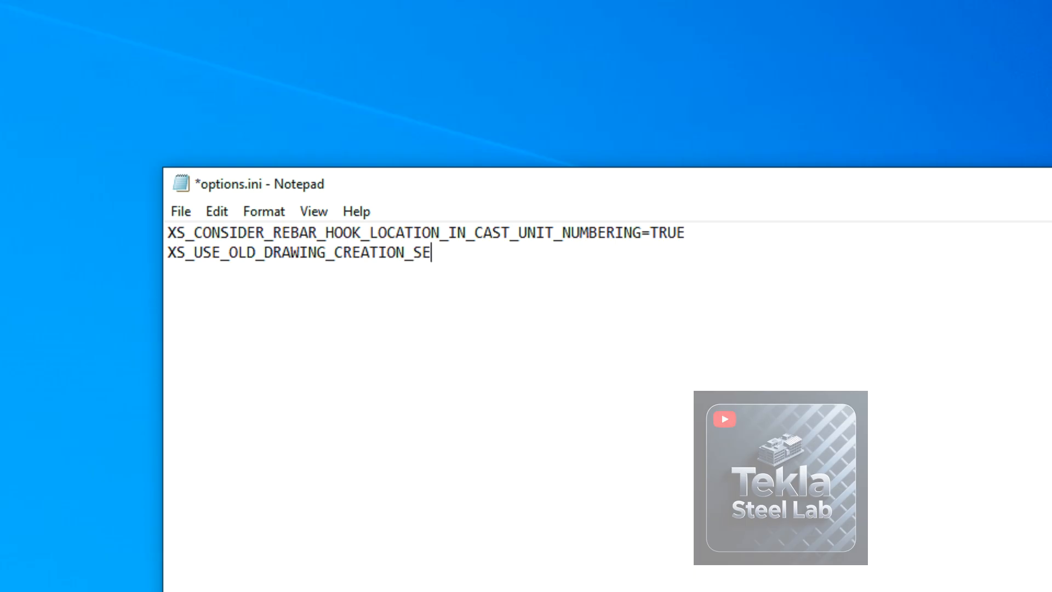
type("TTINGS=TR")
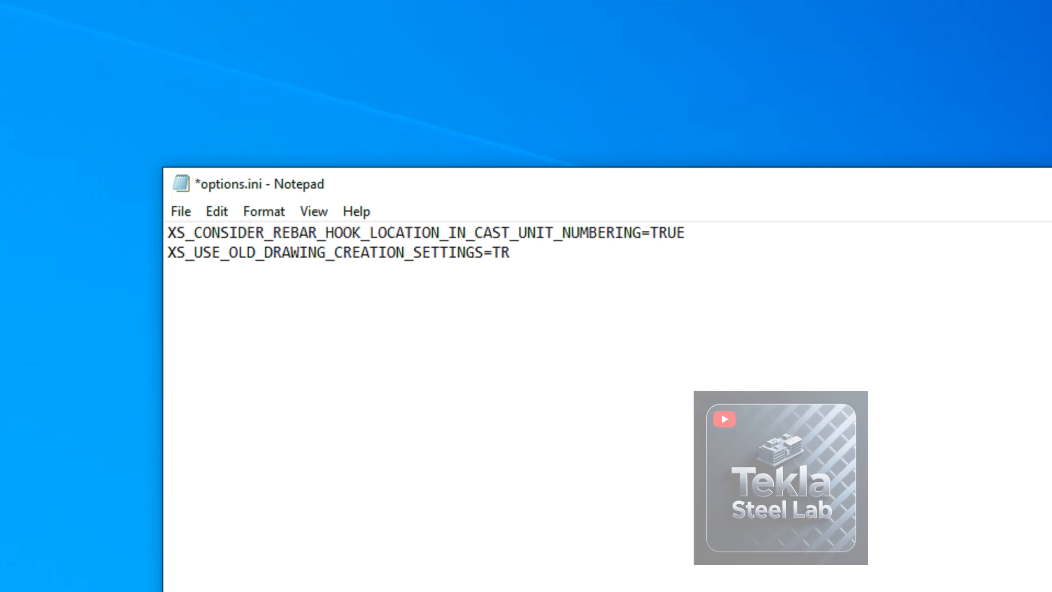
type("UE")
left_click(186, 211)
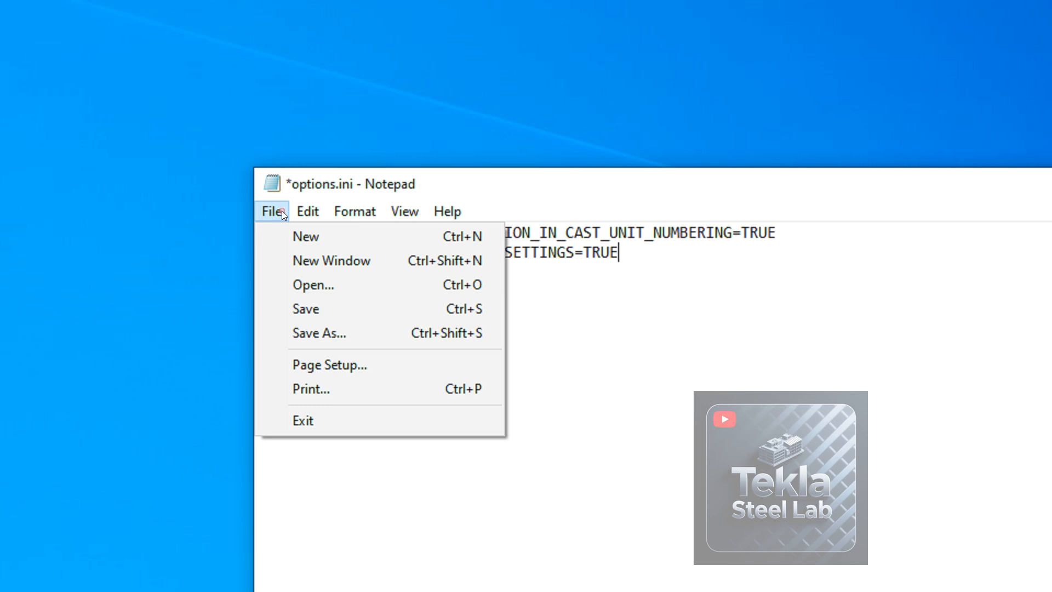
left_click(233, 317)
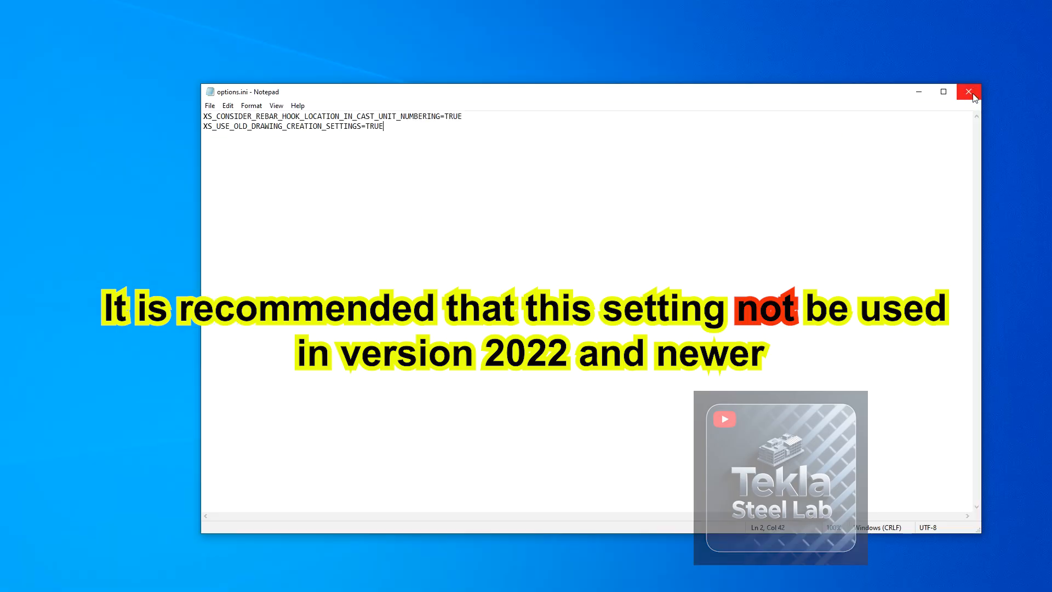
left_click(969, 91)
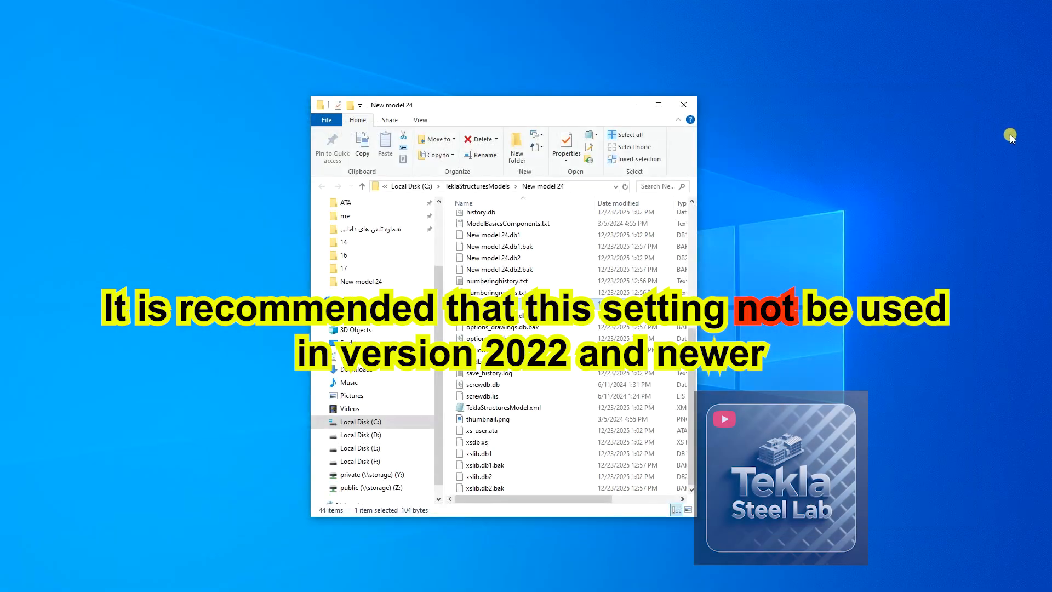
left_click(685, 105)
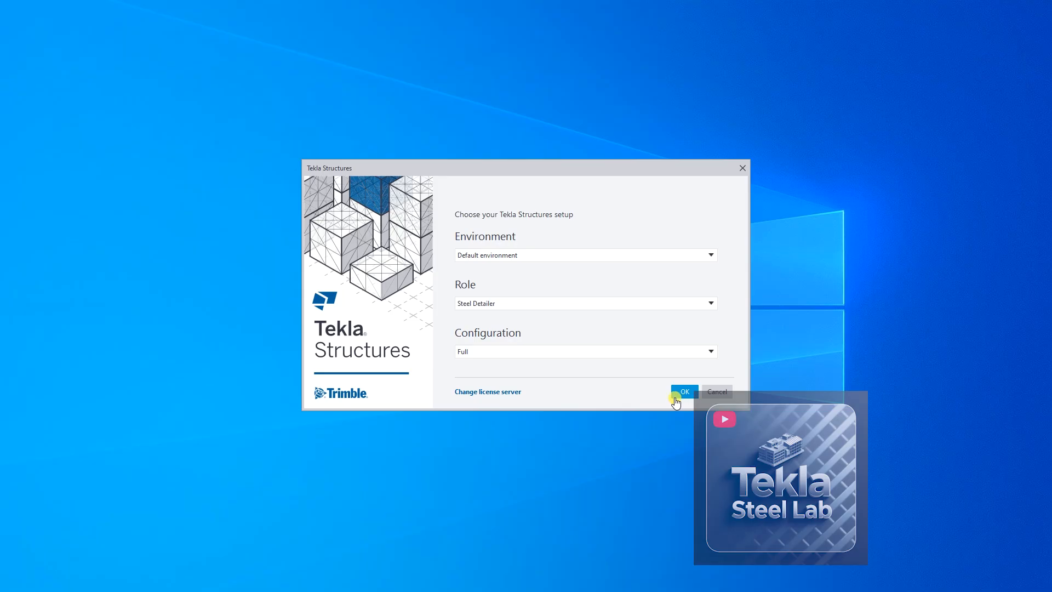
Step: Start Tekla Structures with the Default environment, Steel Detailer role and Full configuration, and maximize the New model 24 window and its 3D view
left_click(683, 396)
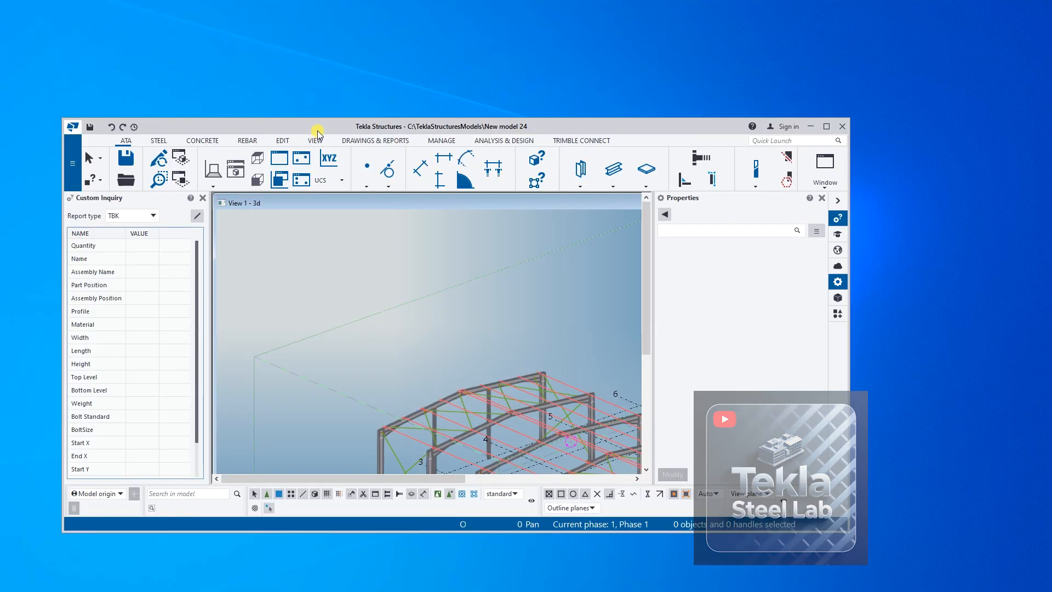
double_click(318, 131)
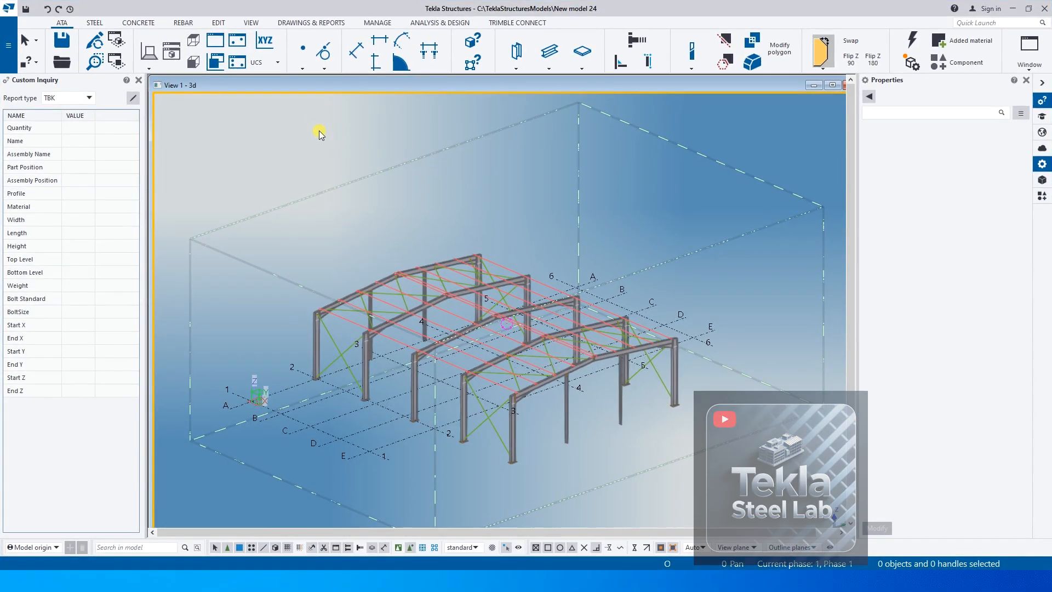
double_click(264, 88)
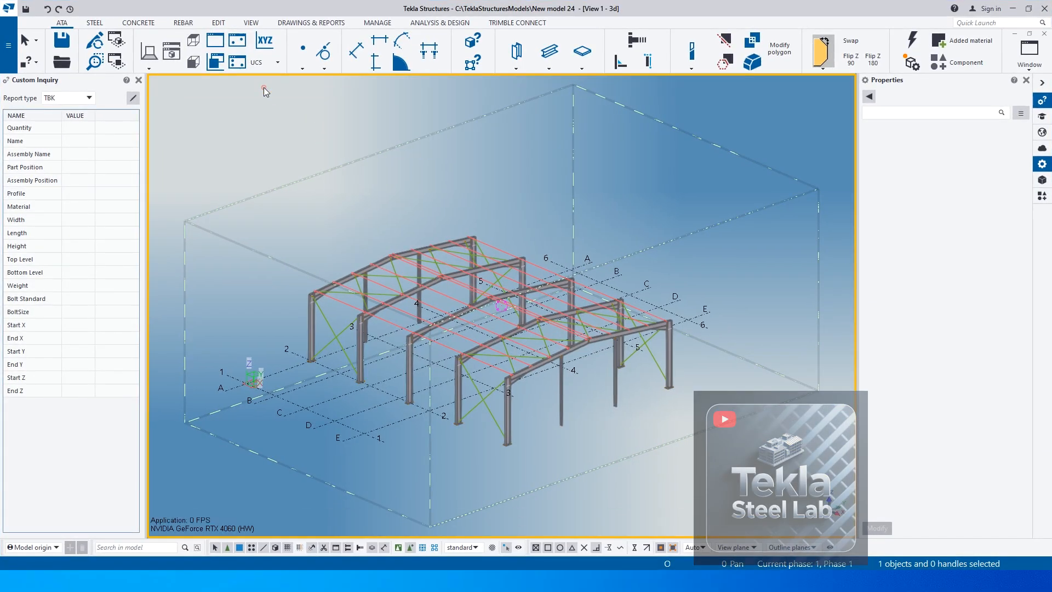
Step: Check the layout of the single-part drawing and assembly drawing properties dialogs with the old creation settings enabled
left_click(306, 23)
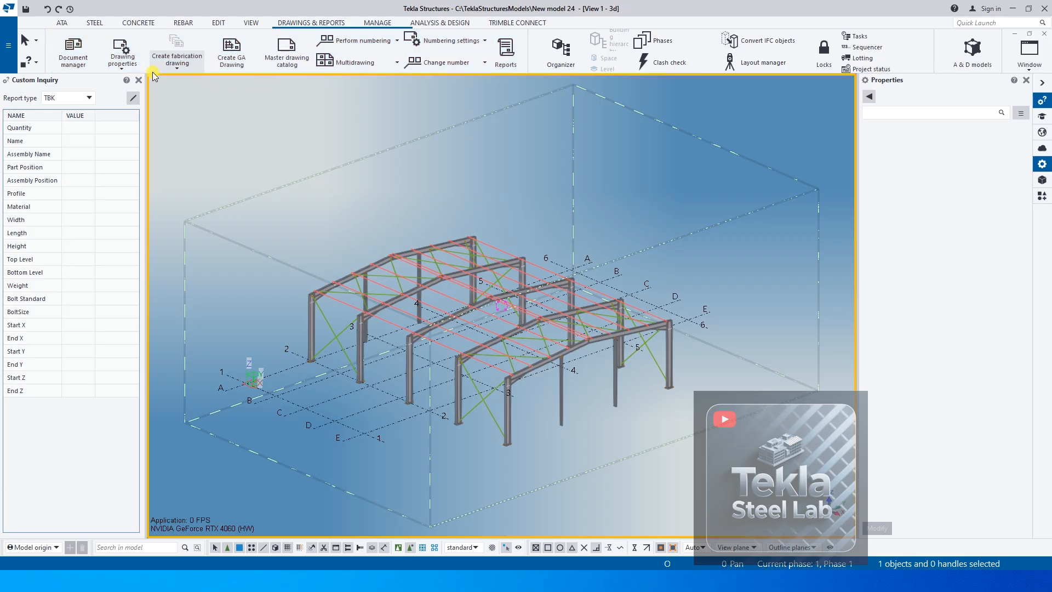
left_click(135, 67)
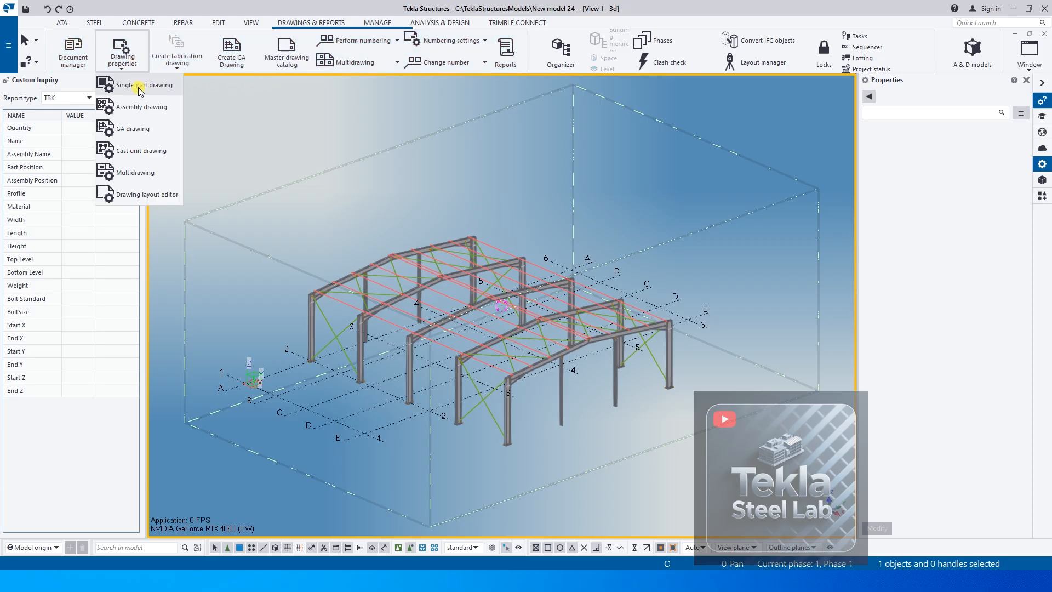
left_click(139, 88)
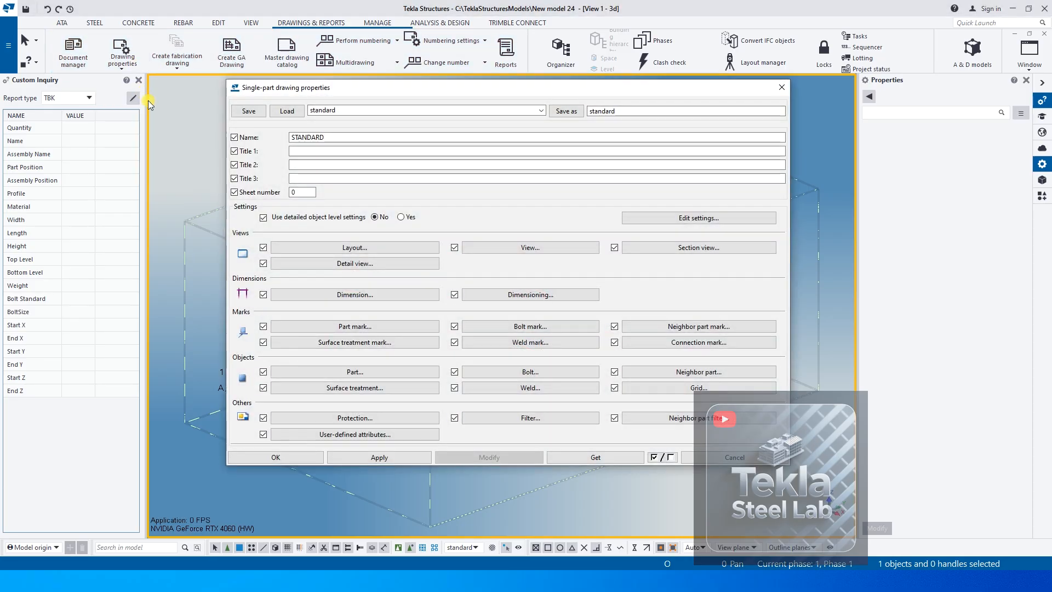
left_click(782, 88)
left_click(122, 69)
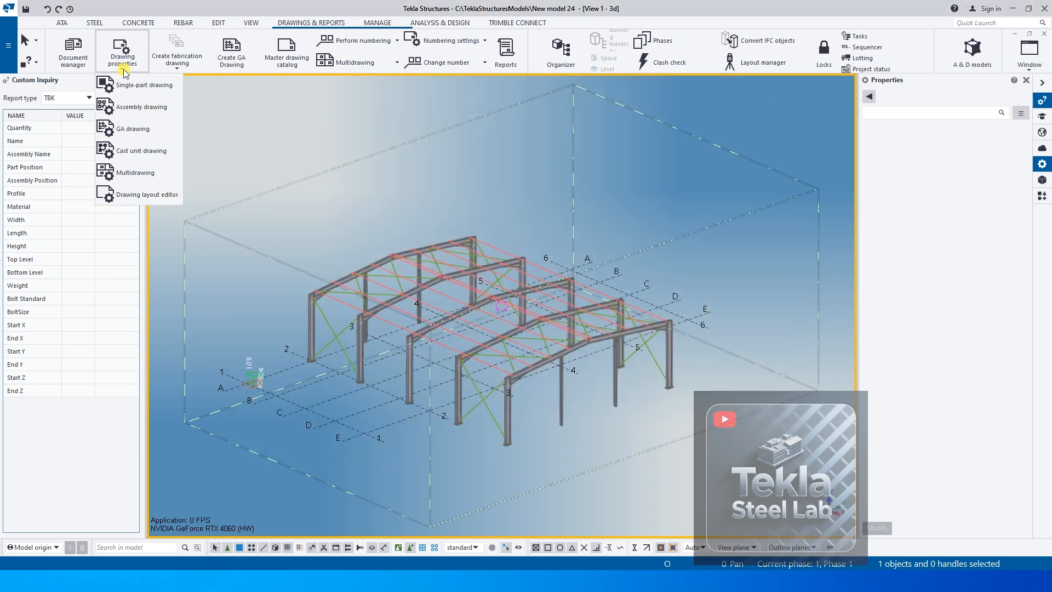
left_click(134, 106)
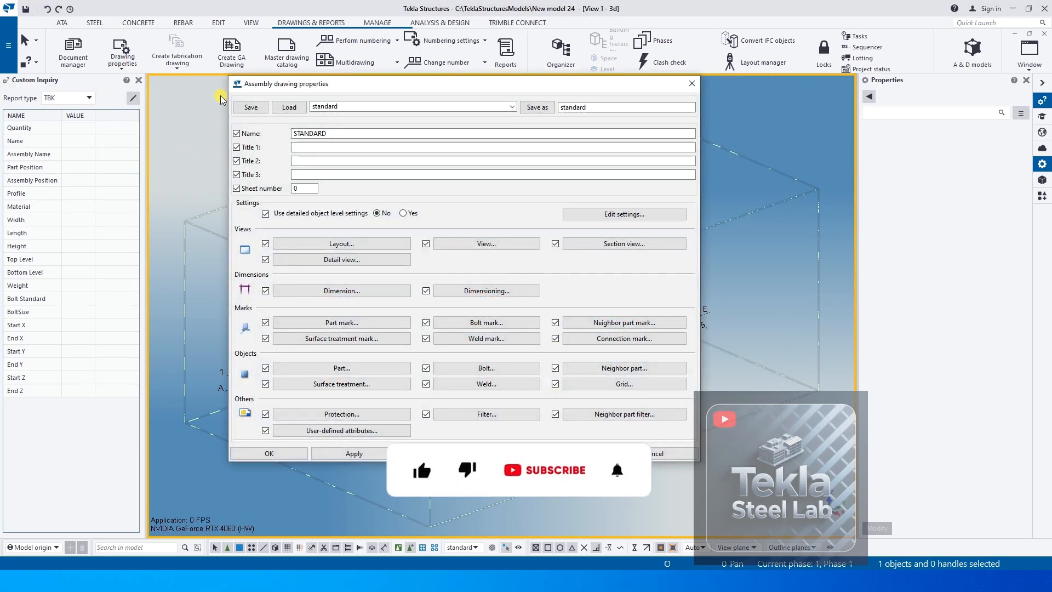
left_click(269, 454)
Step: Open the current model's folder in File Explorer and exit Tekla Structures, saving the model
left_click(4, 62)
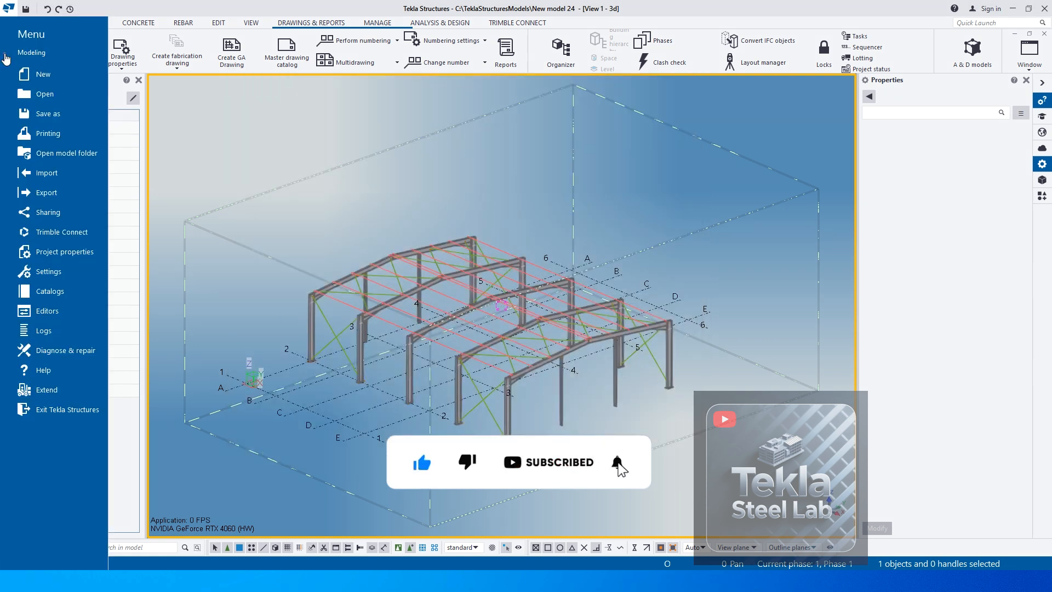
left_click(53, 154)
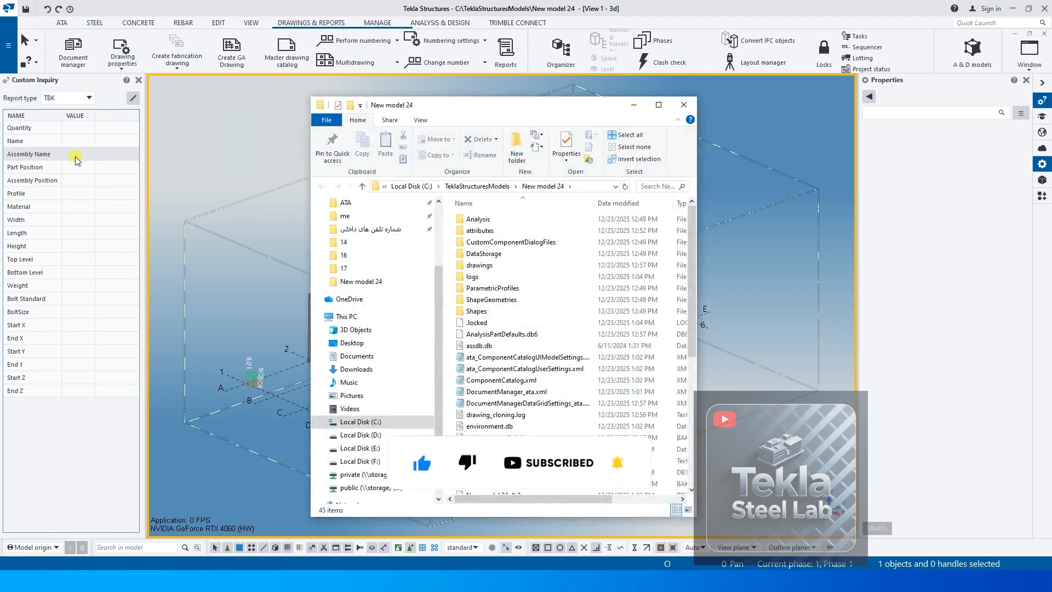
left_click(1043, 9)
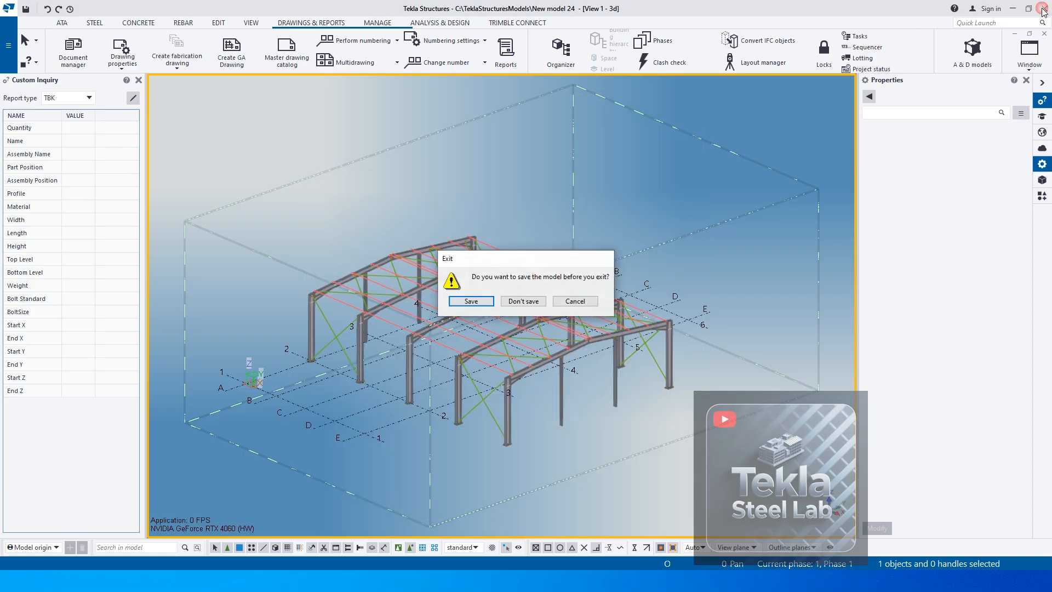
left_click(464, 300)
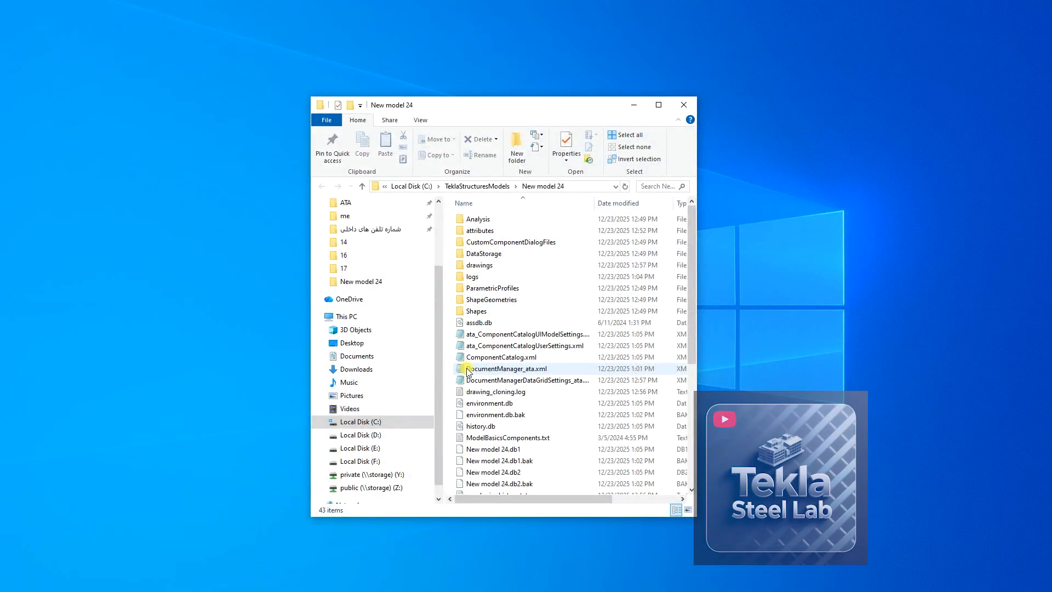
Step: Open the options.ini file from the New model 24 folder in Notepad
left_click(486, 415)
scroll(488, 417, "down", 5)
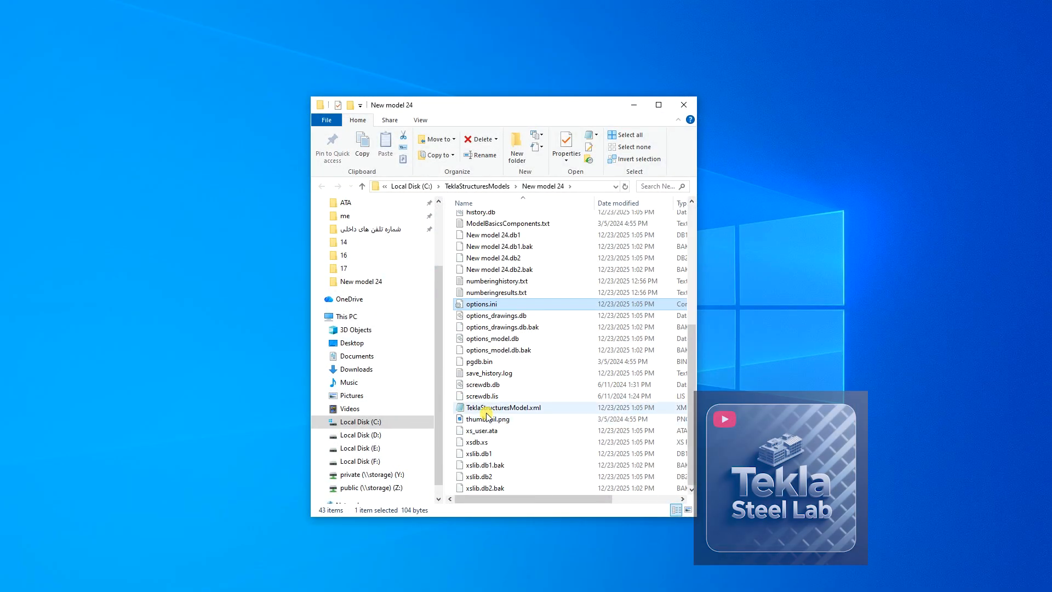
double_click(483, 304)
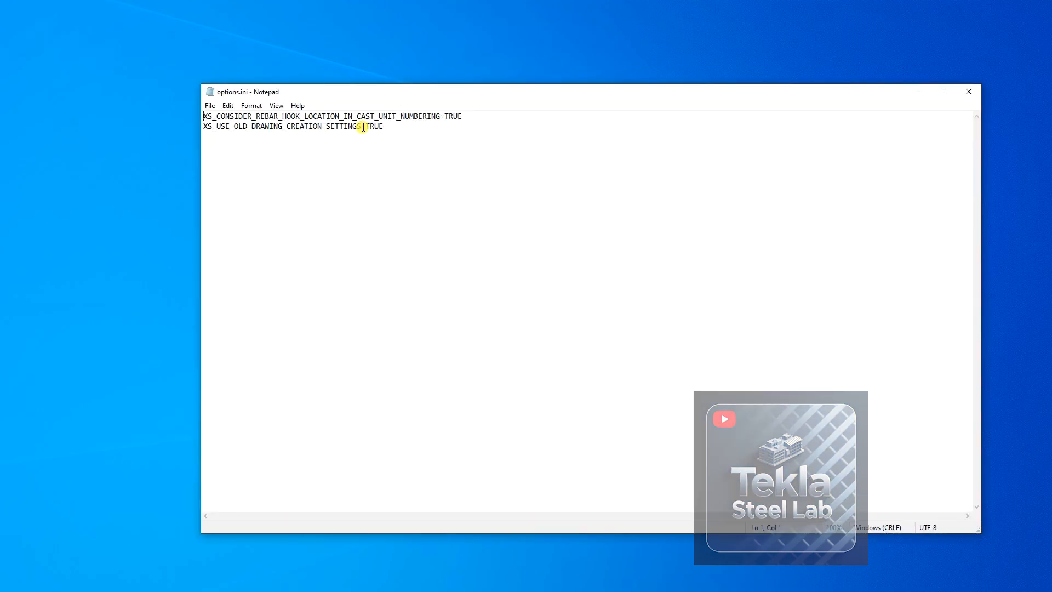
Step: Set XS_USE_OLD_DRAWING_CREATION_SETTINGS to FALSE in options.ini, save the file and close it
left_click_drag(368, 126, 384, 127)
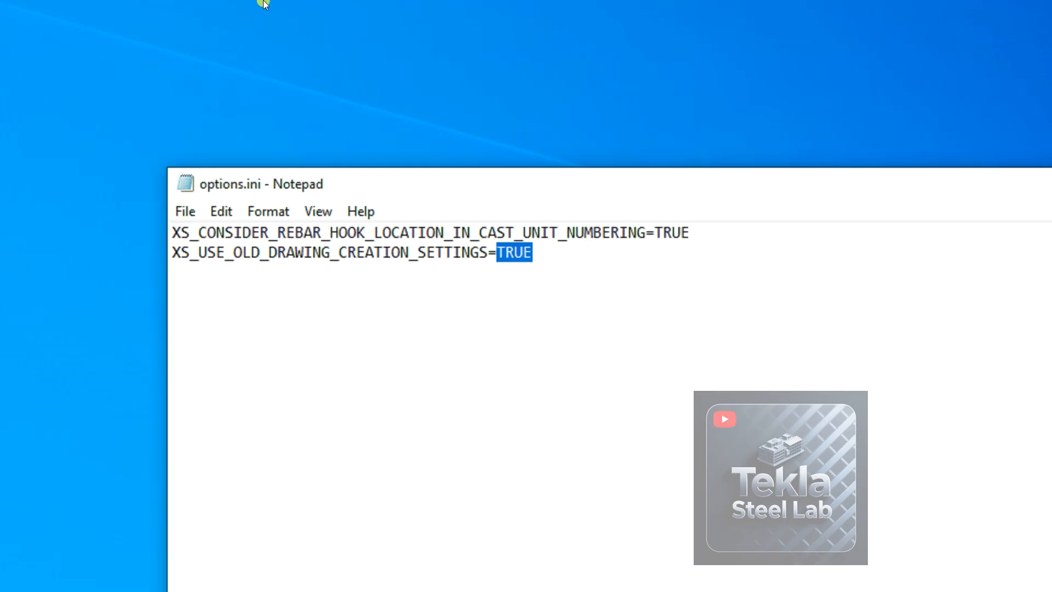
type("FALSE")
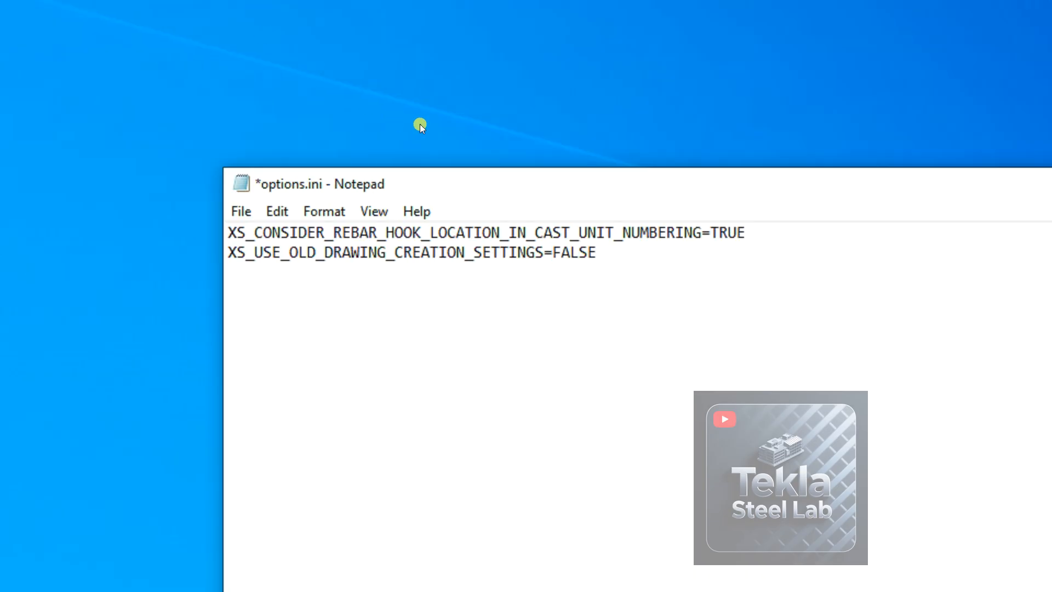
left_click(241, 211)
left_click(308, 305)
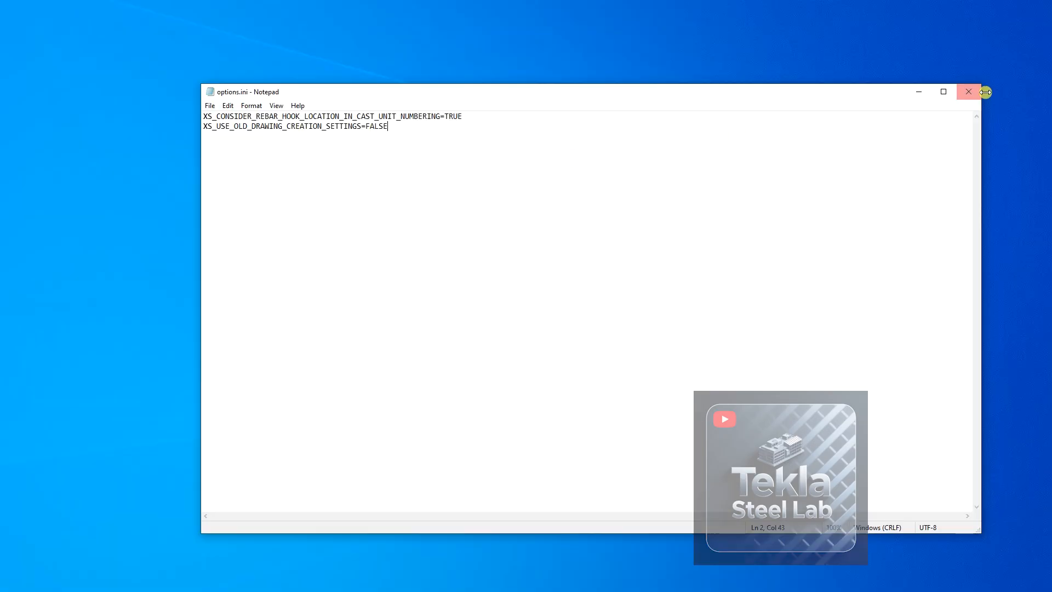
left_click(981, 92)
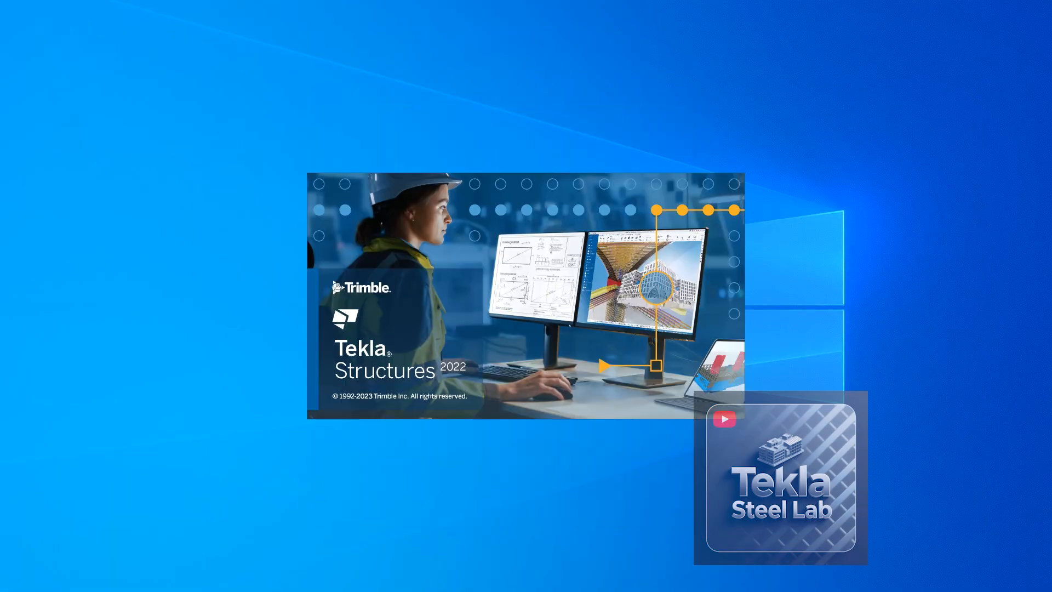
Step: Reopen New model 24 in Tekla Structures and maximize the program window and the 3D view
left_click(921, 383)
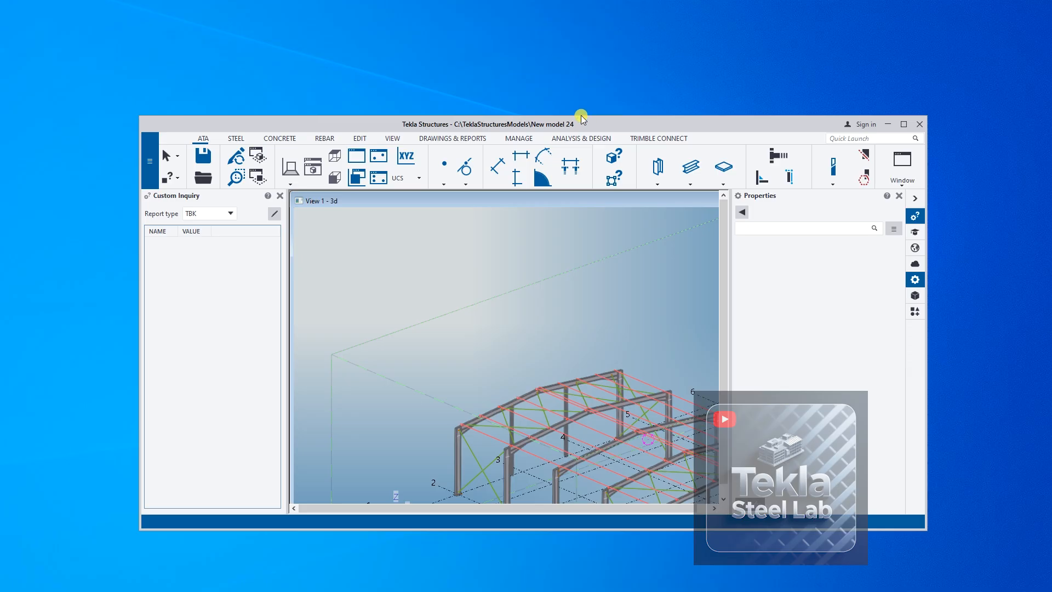
double_click(581, 115)
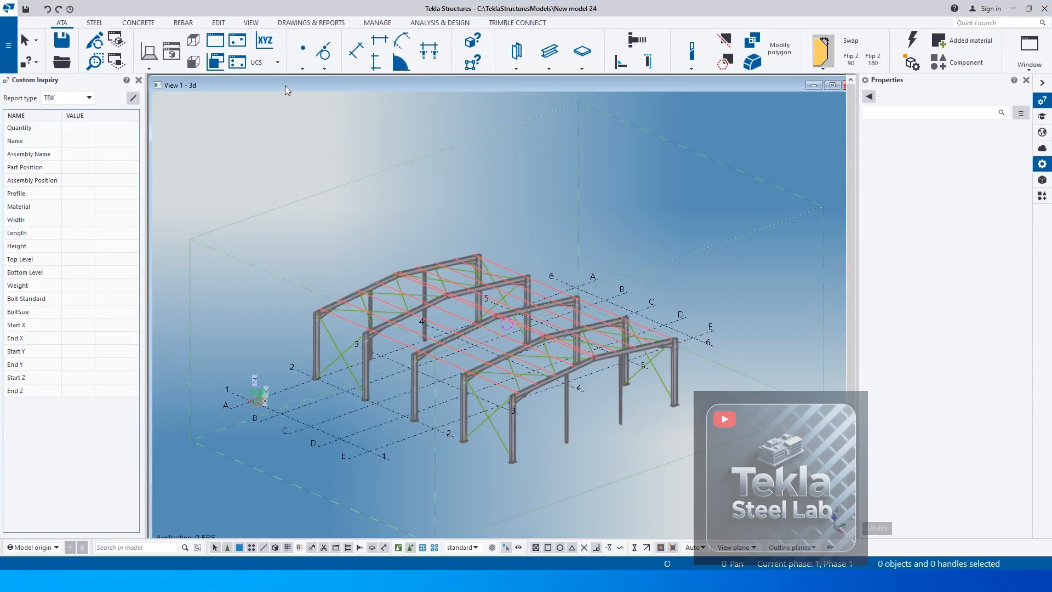
double_click(285, 85)
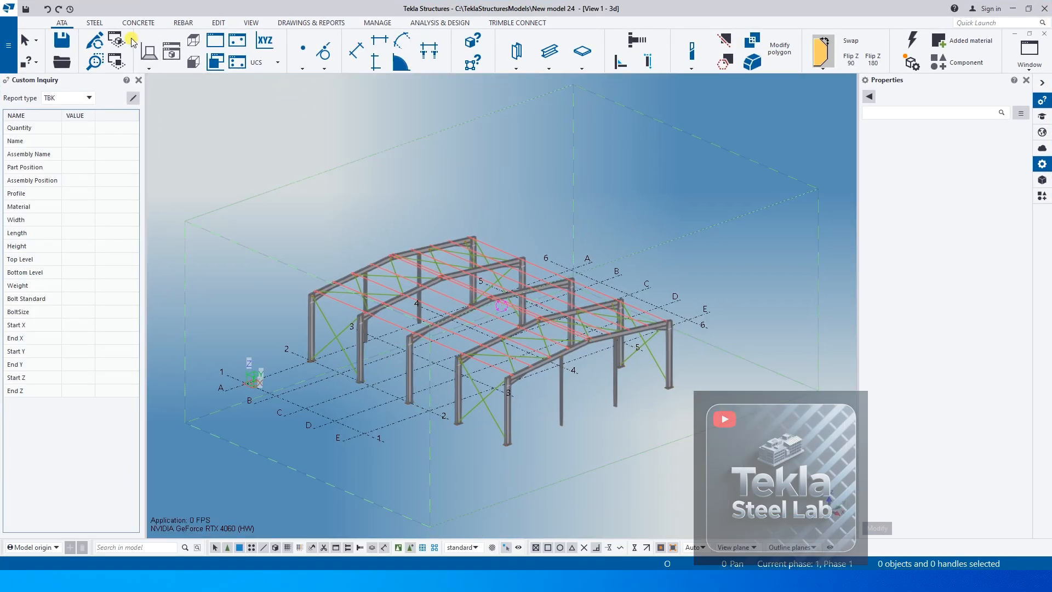
Step: Check the single-part drawing and assembly drawing properties dialogs again with the old creation settings disabled
left_click(311, 23)
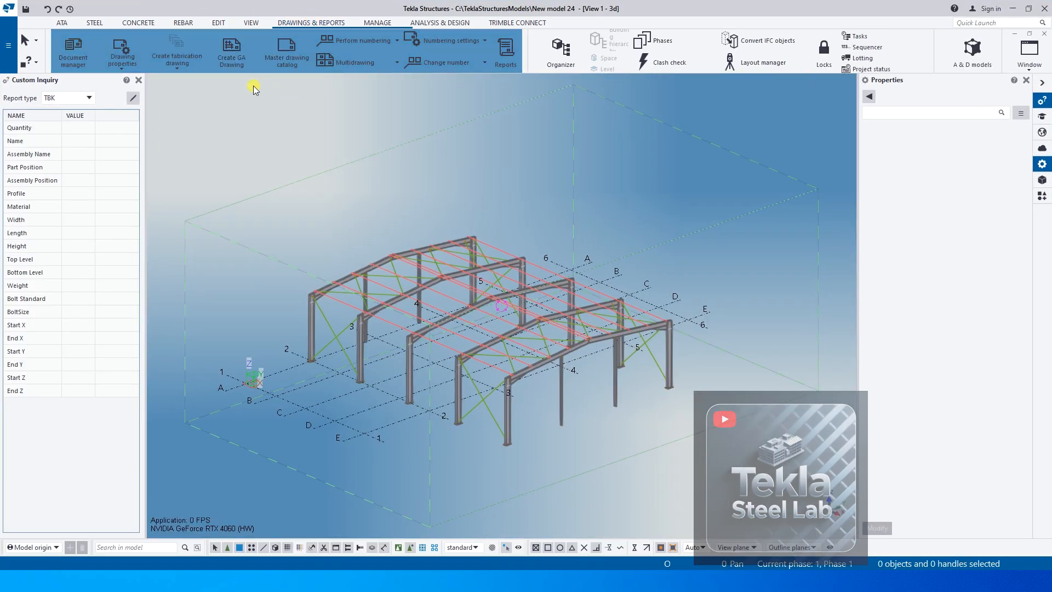
left_click(122, 54)
left_click(141, 85)
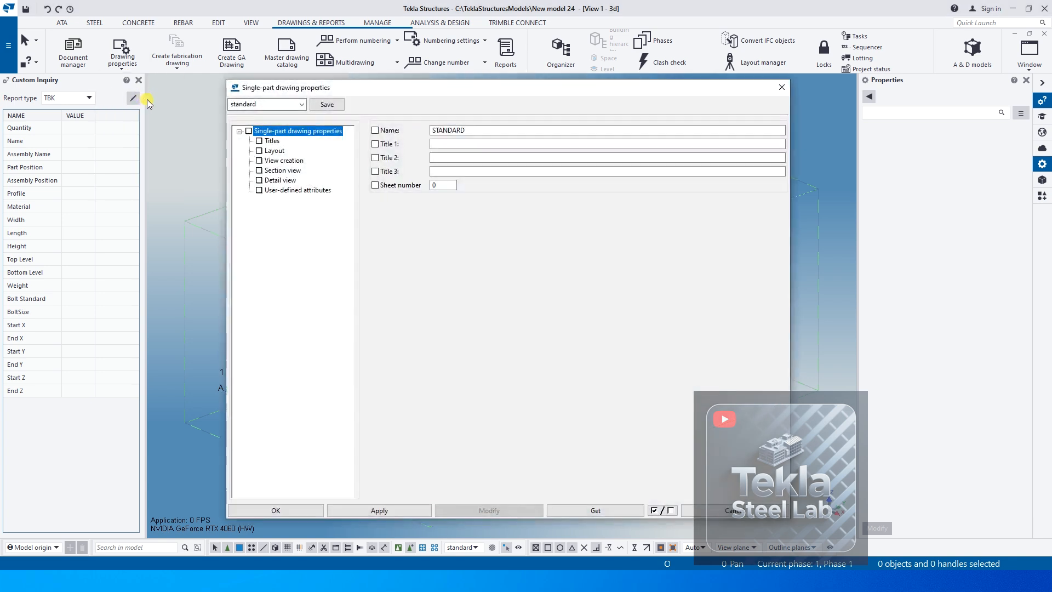
left_click(782, 90)
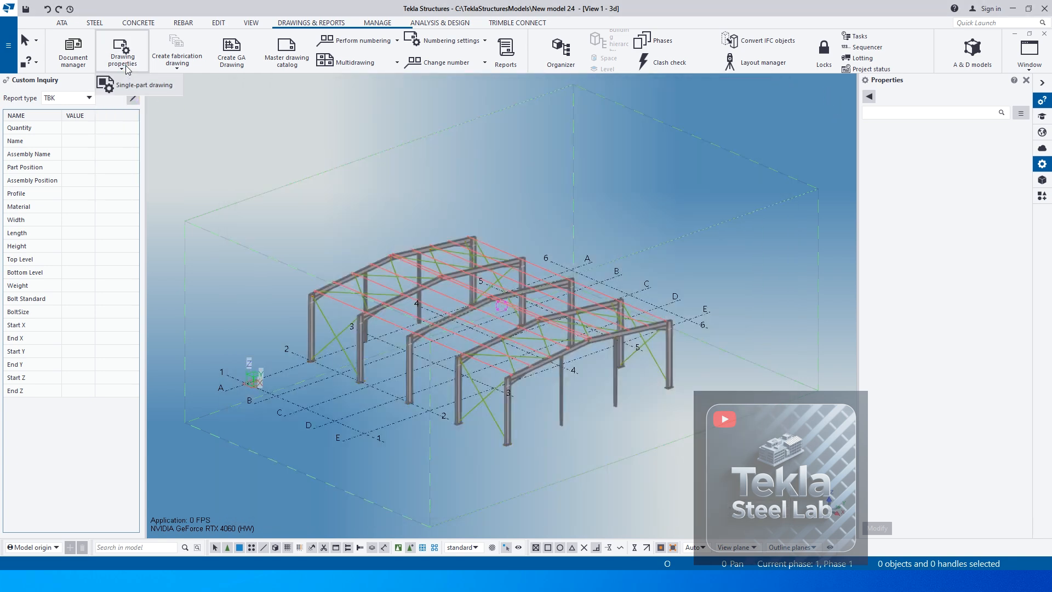
left_click(126, 69)
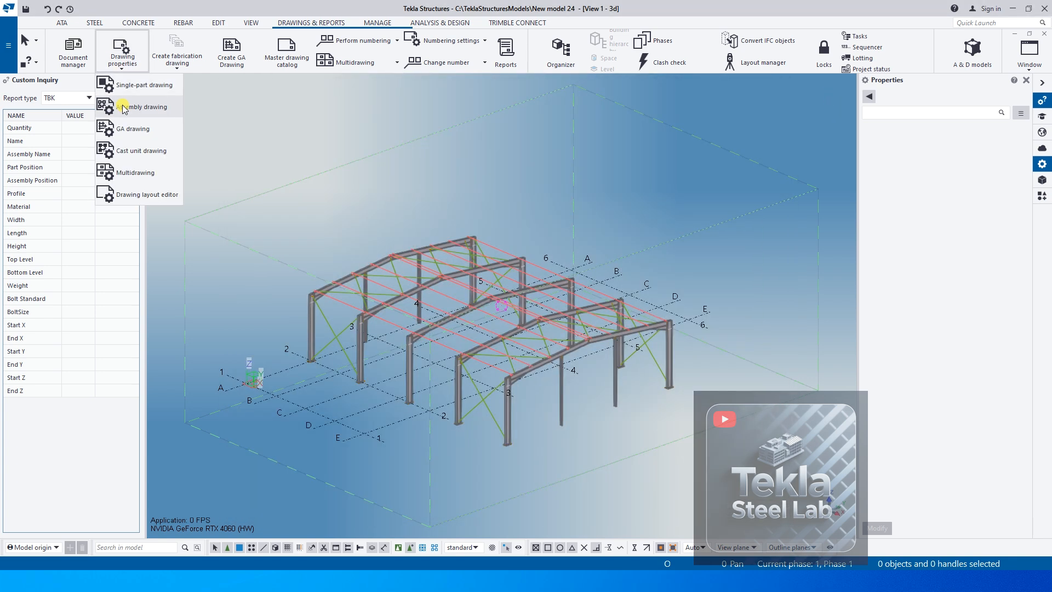
left_click(140, 105)
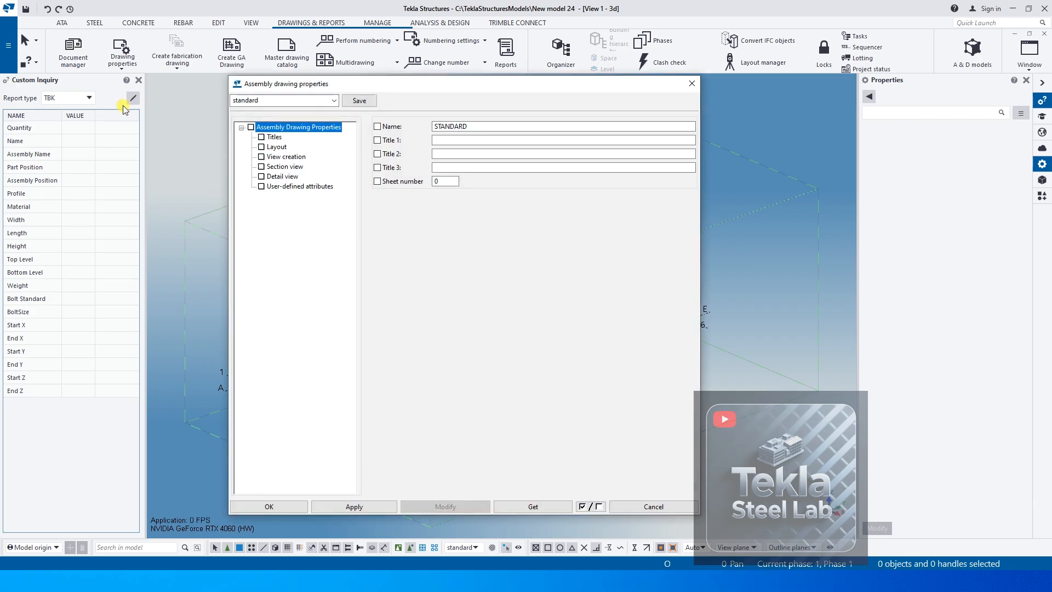
left_click(691, 83)
left_click(625, 176)
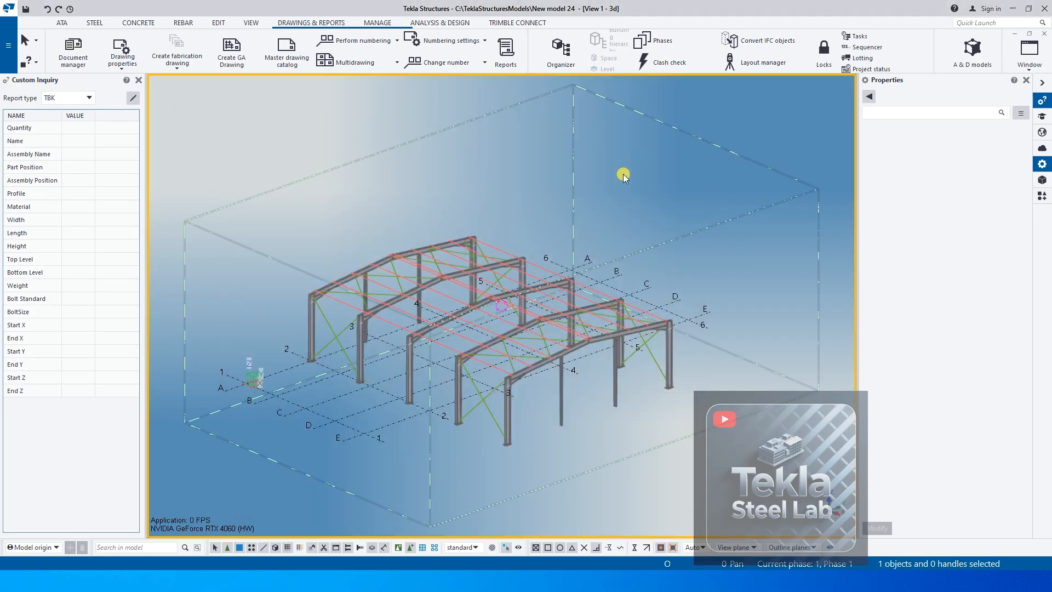